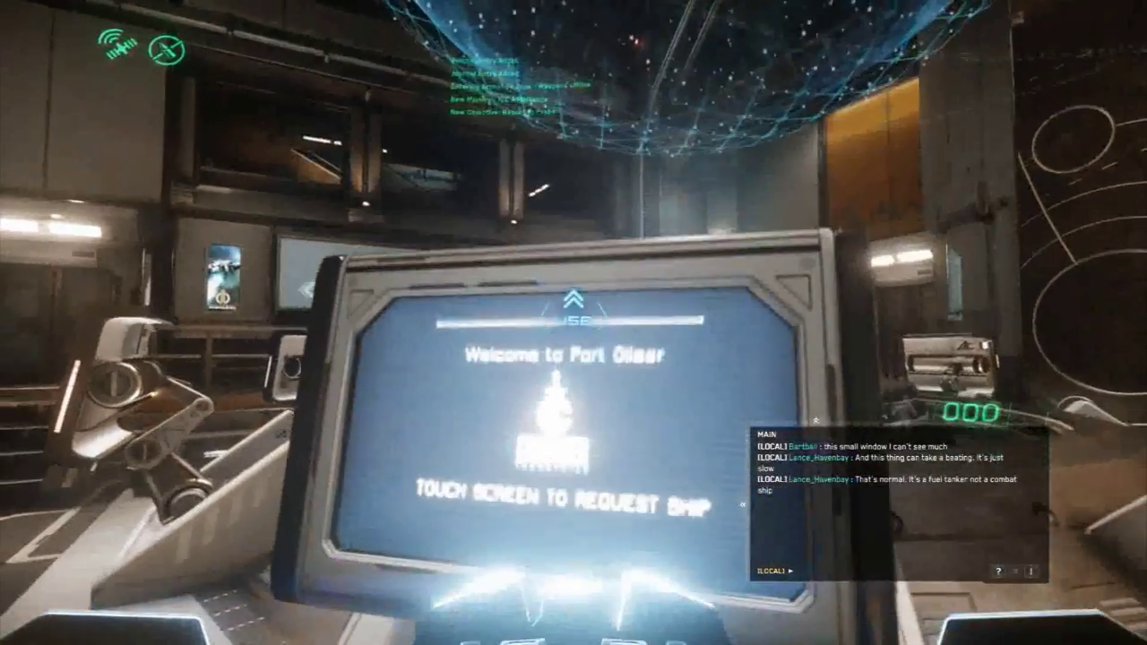
- Spawn the MISC Starfarer at Landing Pad A00 from the terminal, then step back into the hub
key("f")
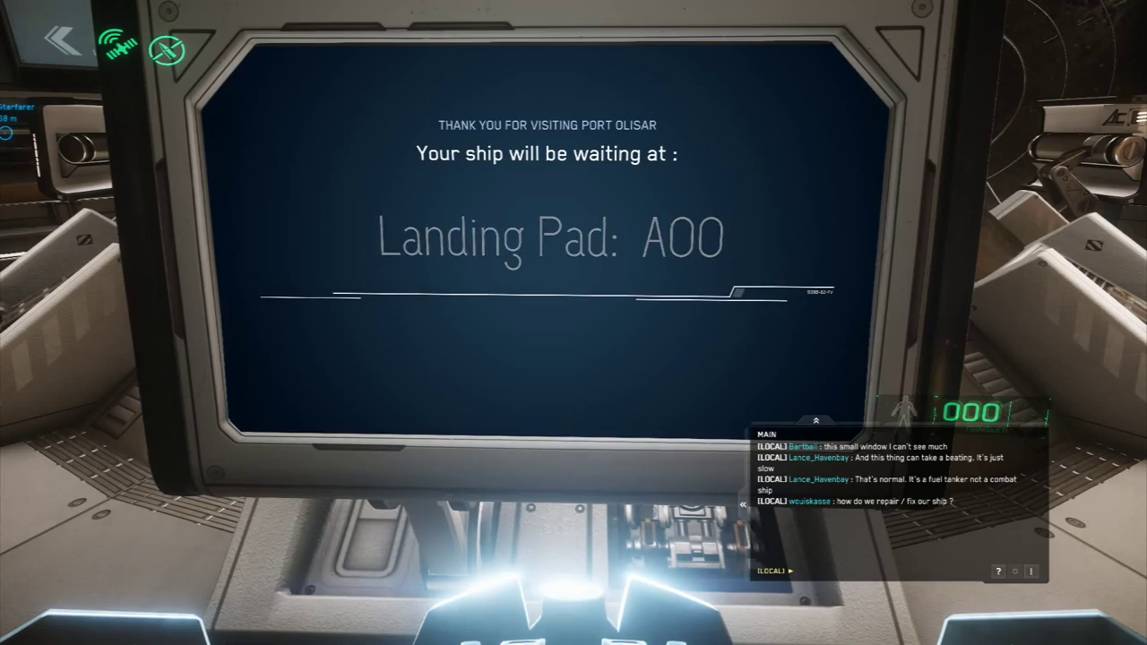
key("f")
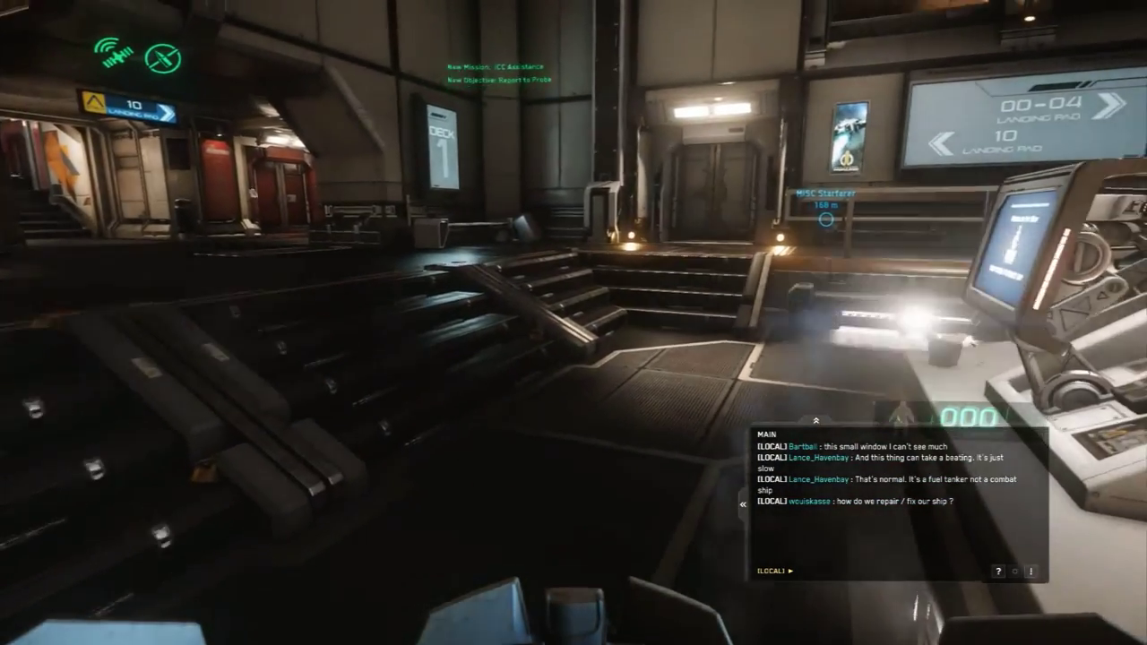
- Walk across the hall and up the stairs to Deck 1, then open the airlock
key("w")
key("w")
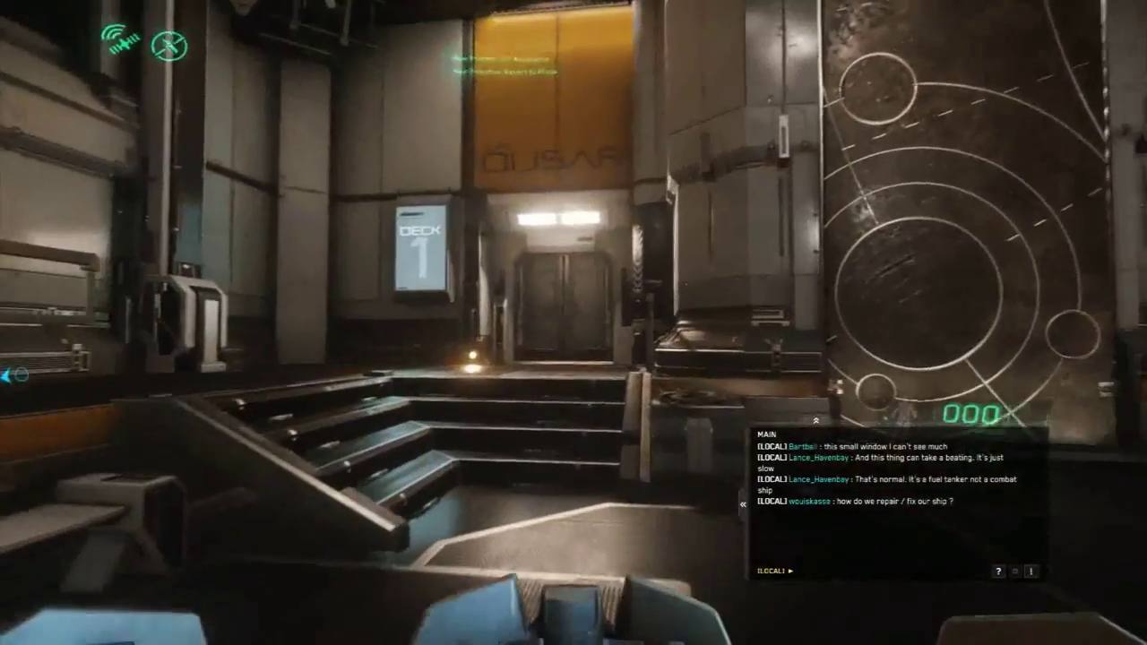
key("w")
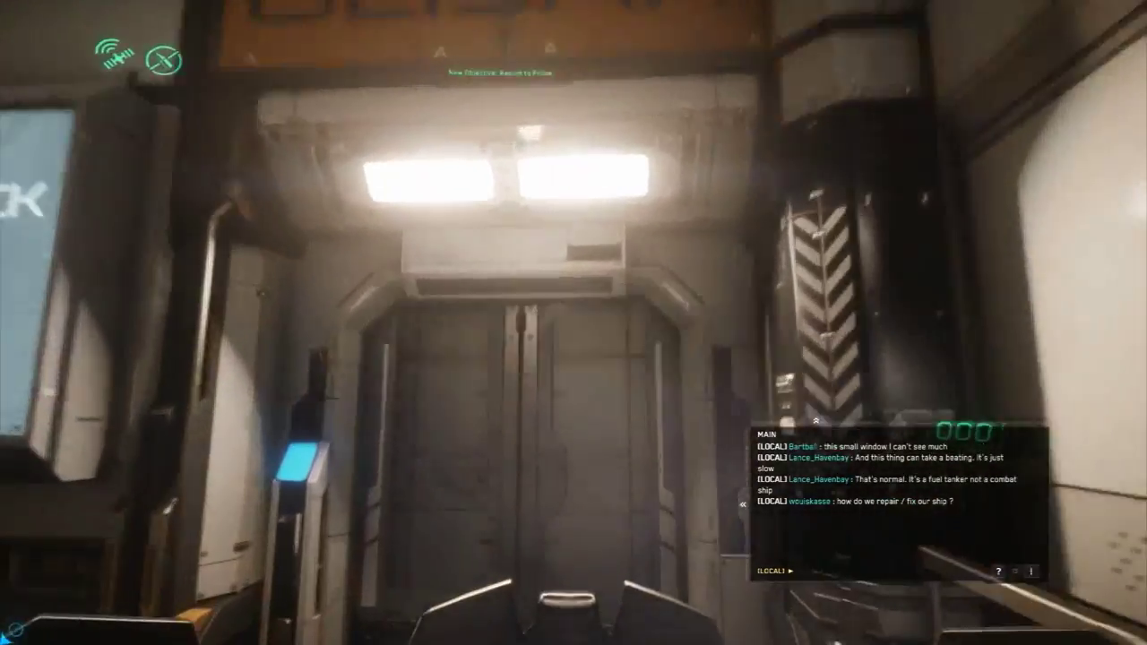
key("w")
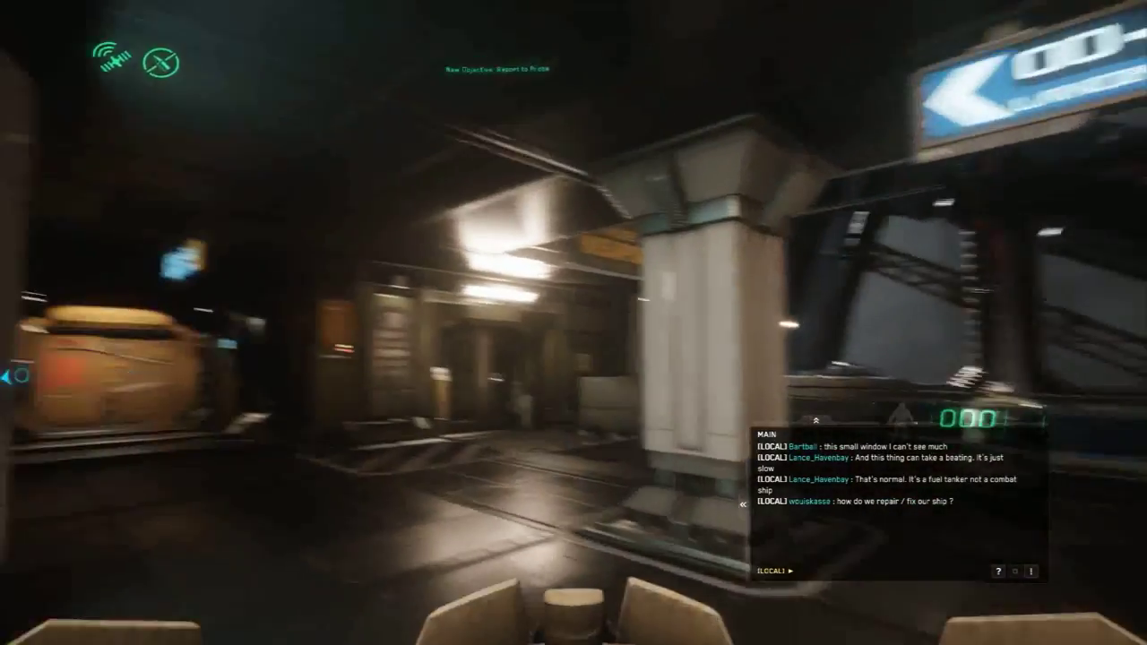
key("w")
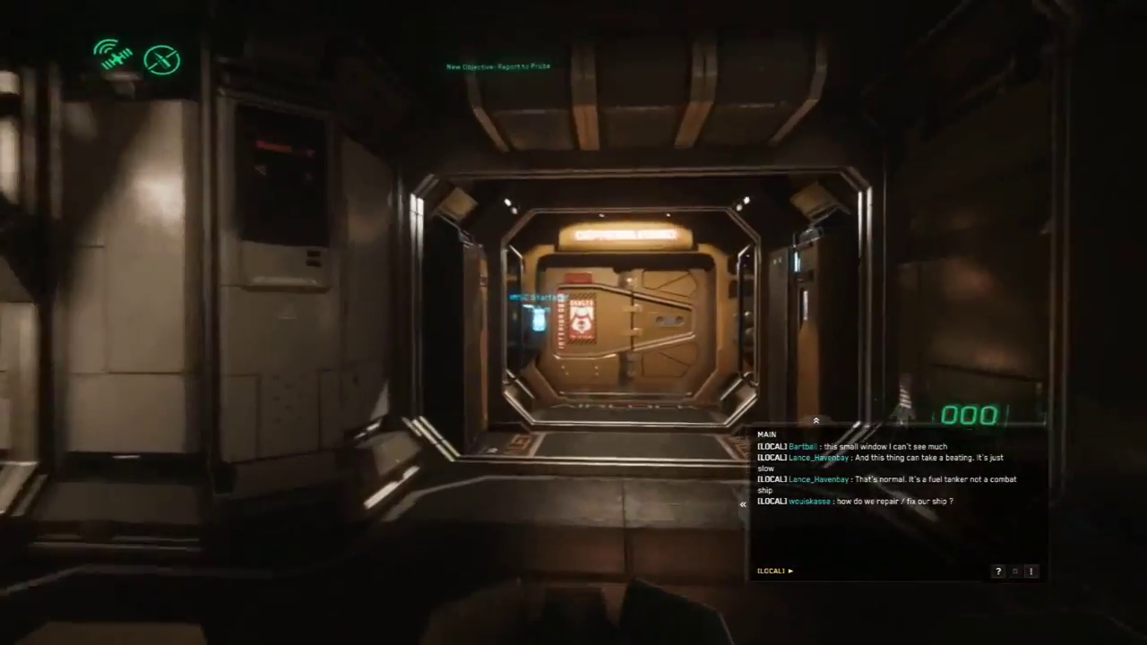
key("w")
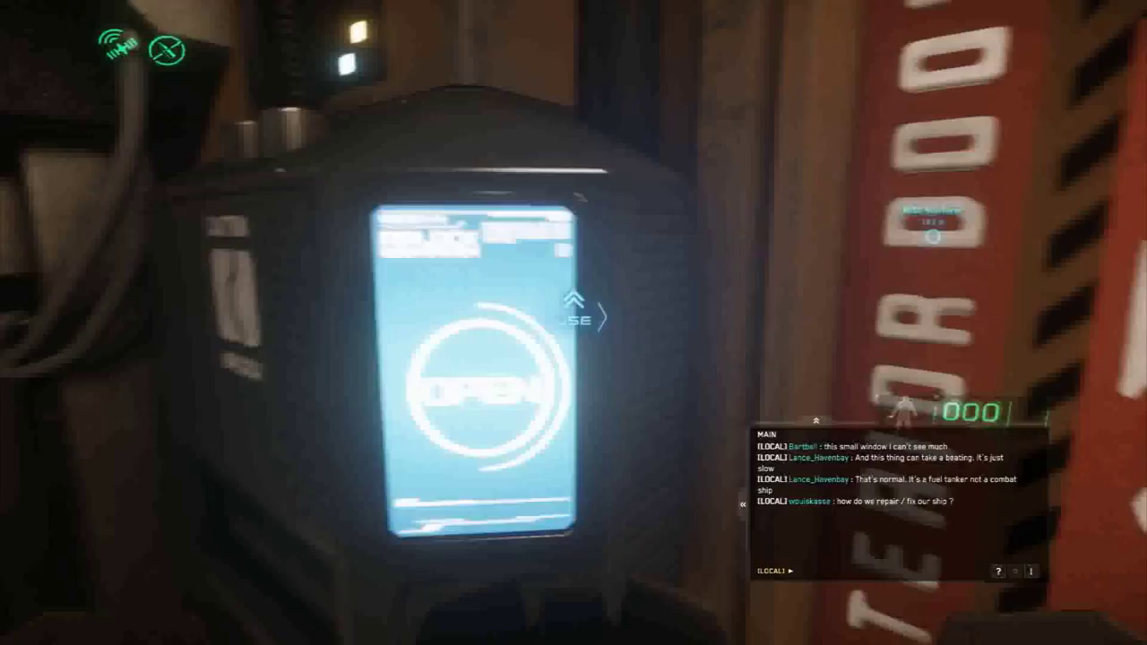
key("w")
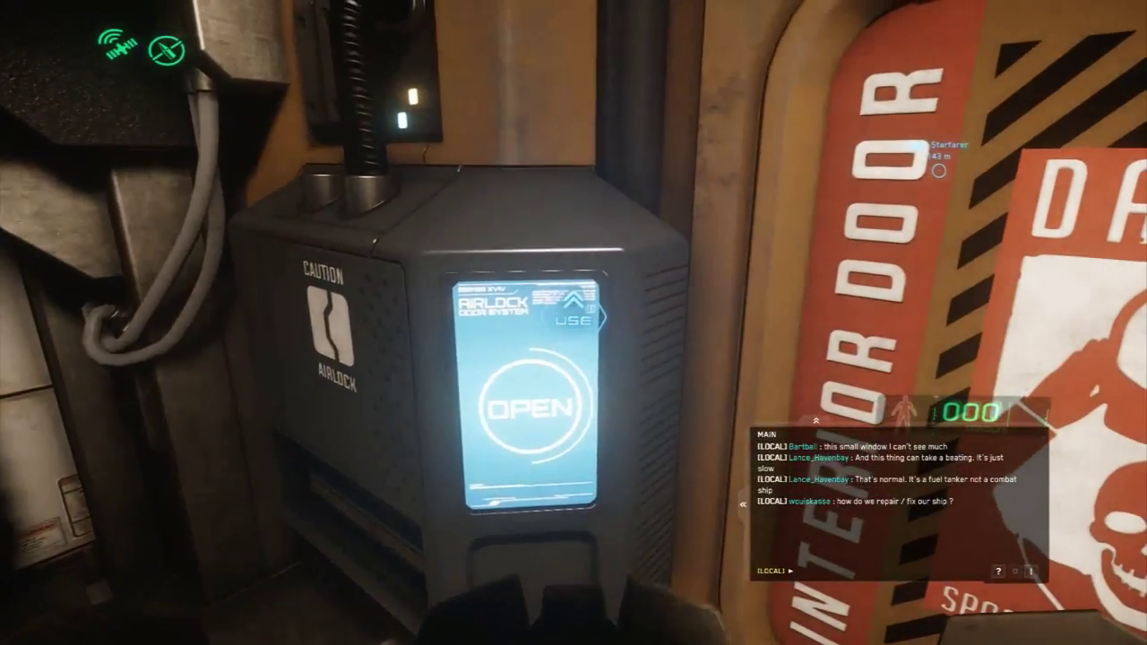
key("f")
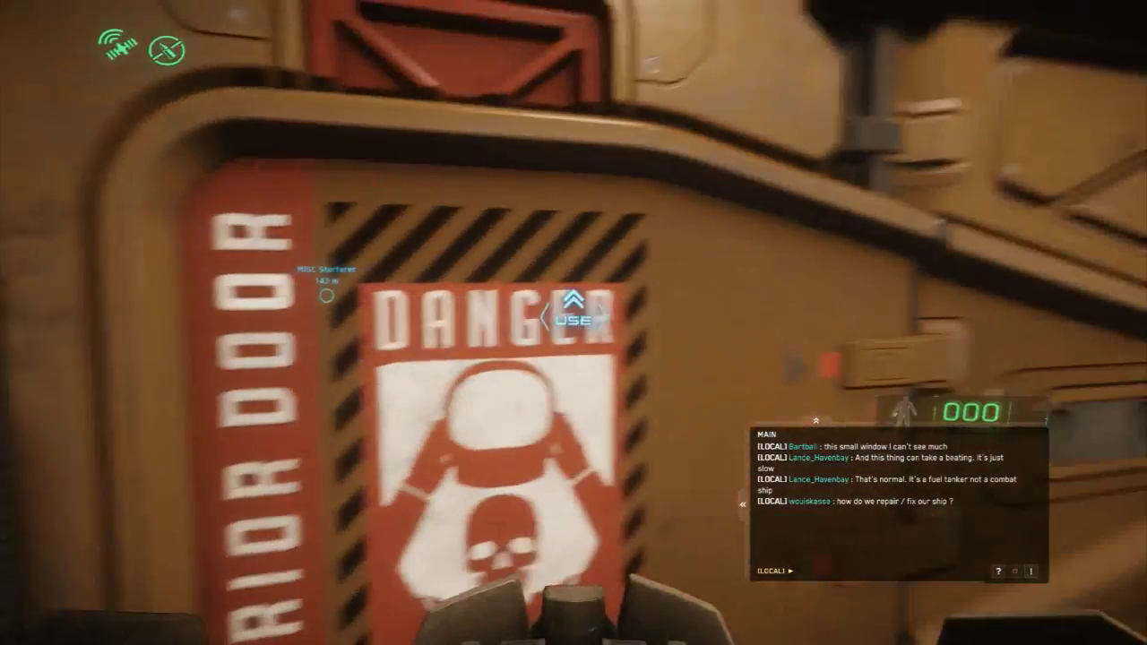
- Cycle through the airlock into the corridor beyond, past the DANGER door
key("w")
key("w")
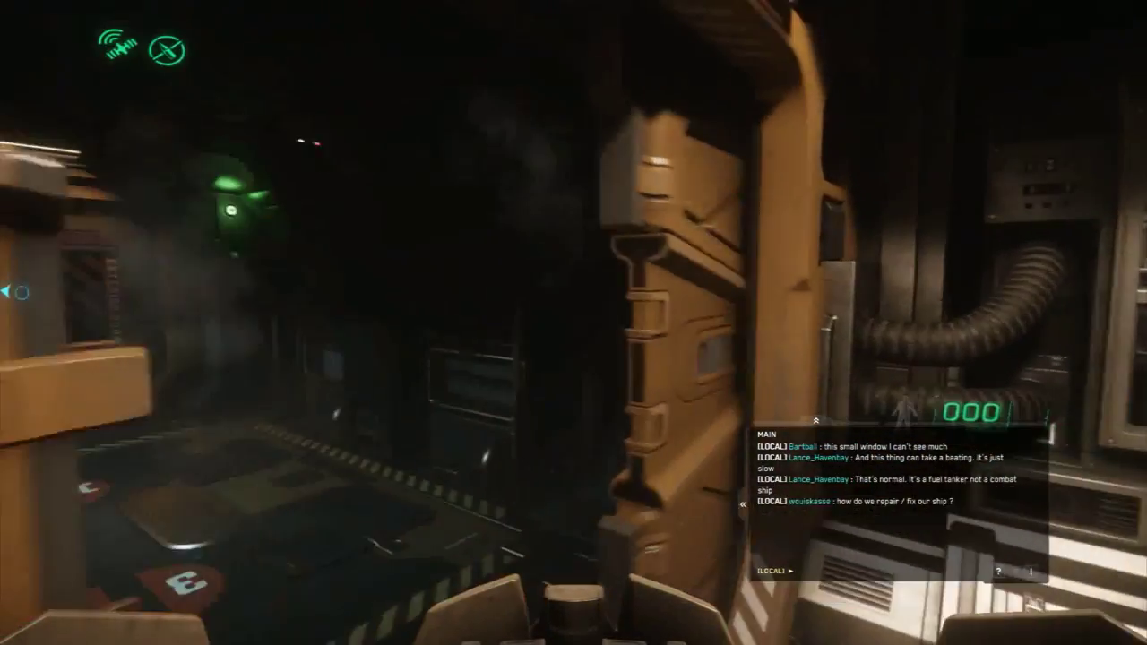
key("w")
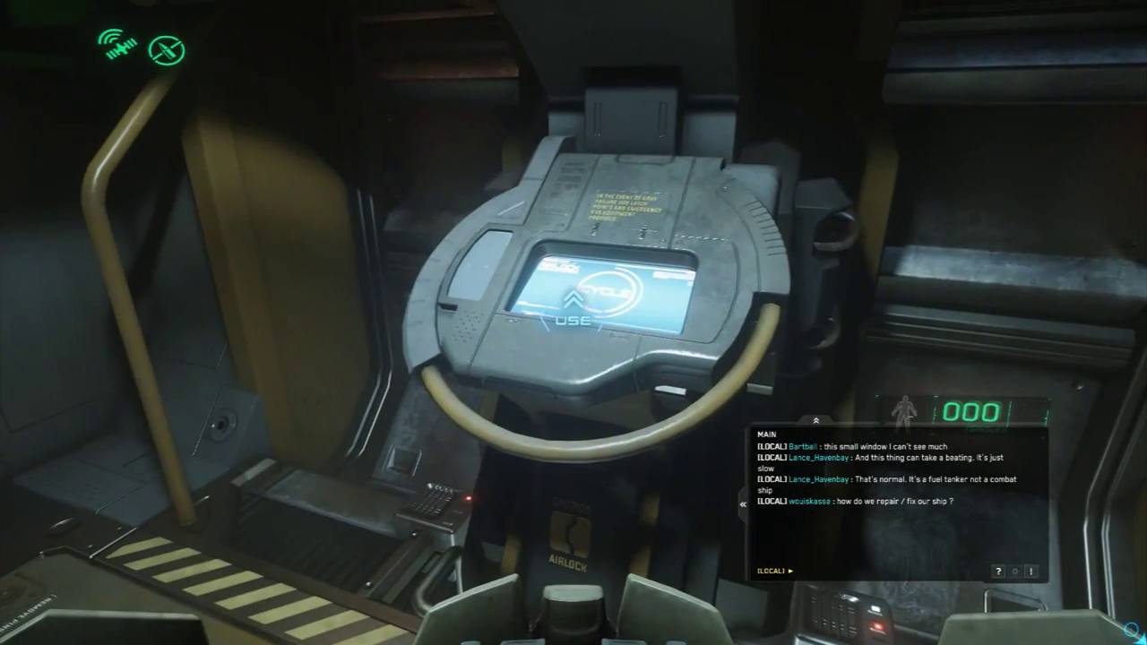
key("f")
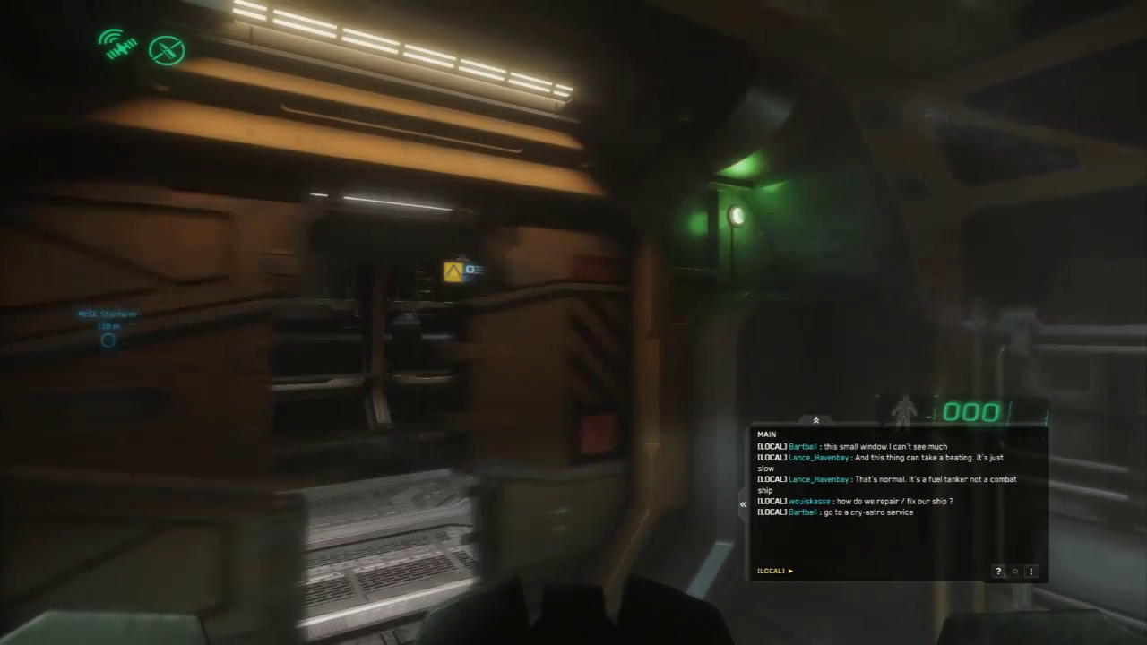
- Walk the 00-02 landing pad corridor and climb the staircase to the open doorway
key("w")
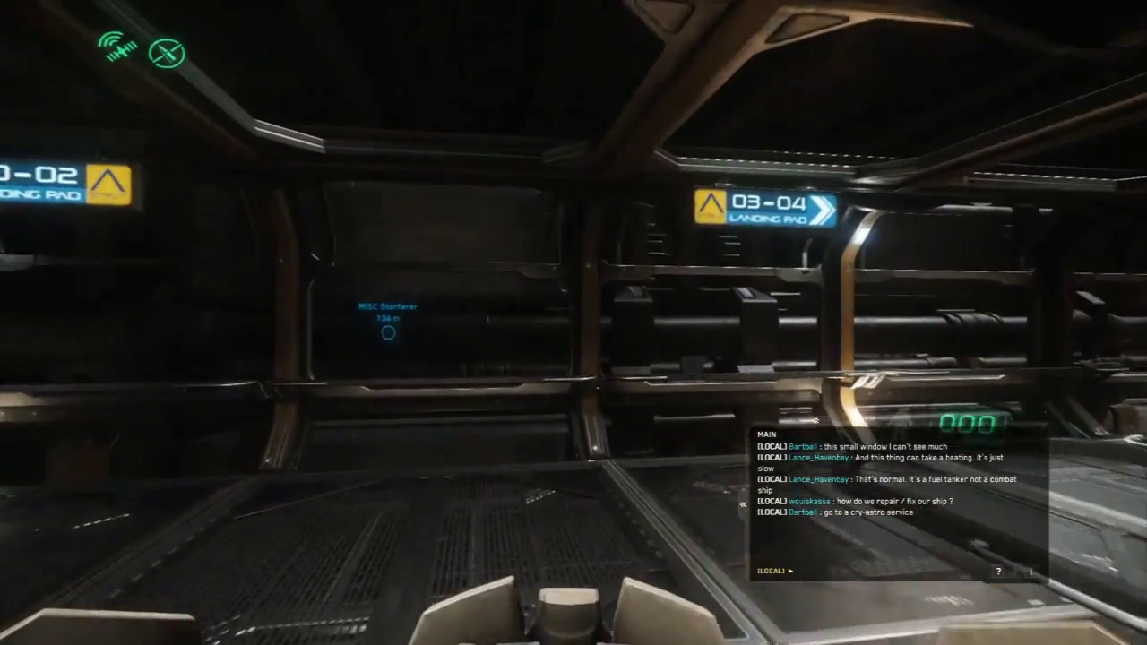
key("w")
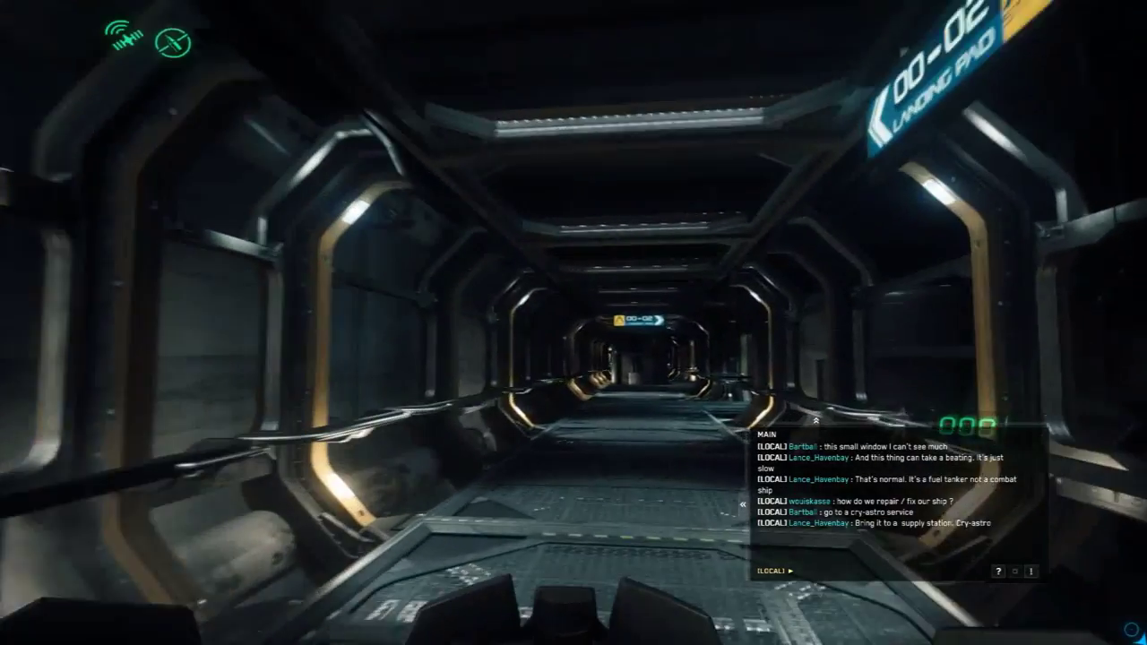
key("w")
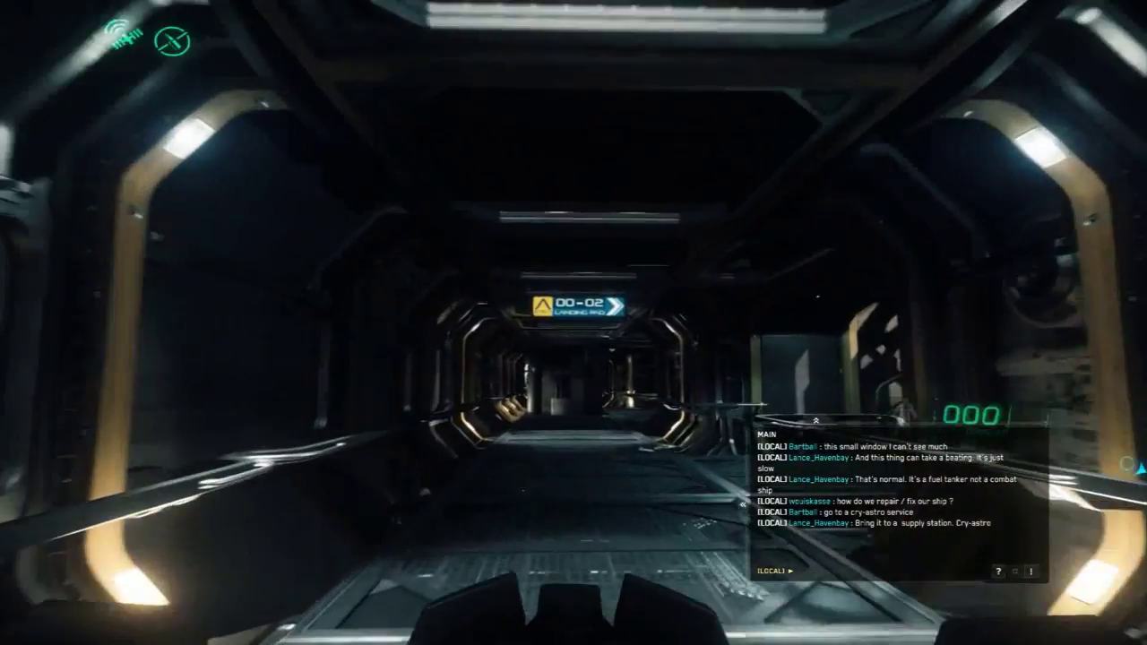
key("w")
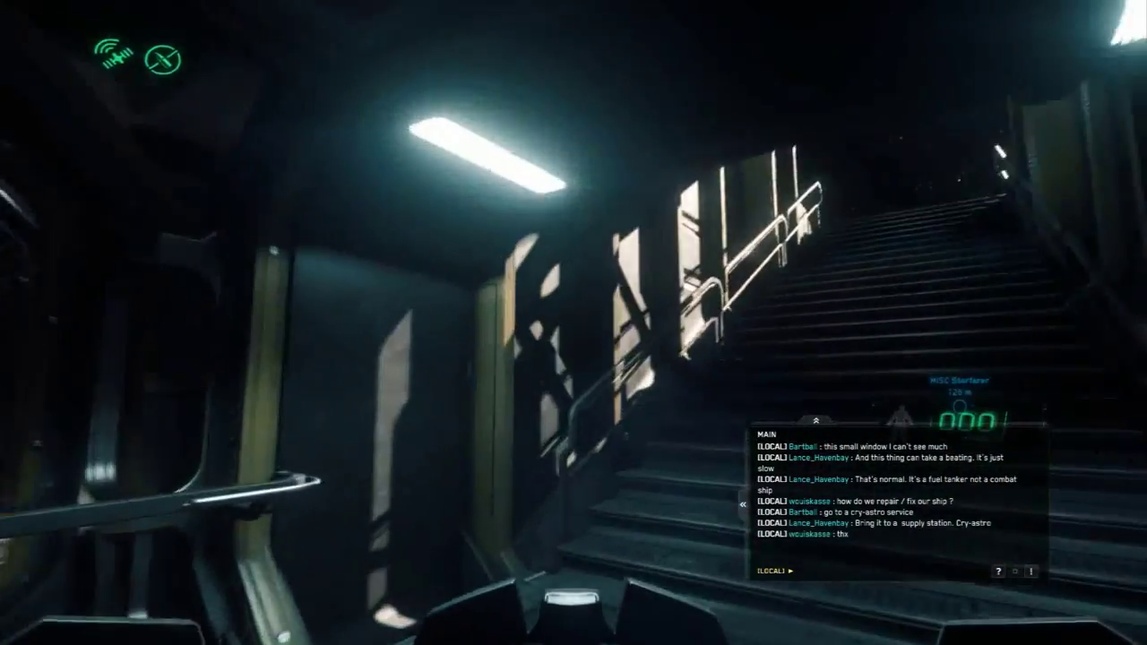
key("w")
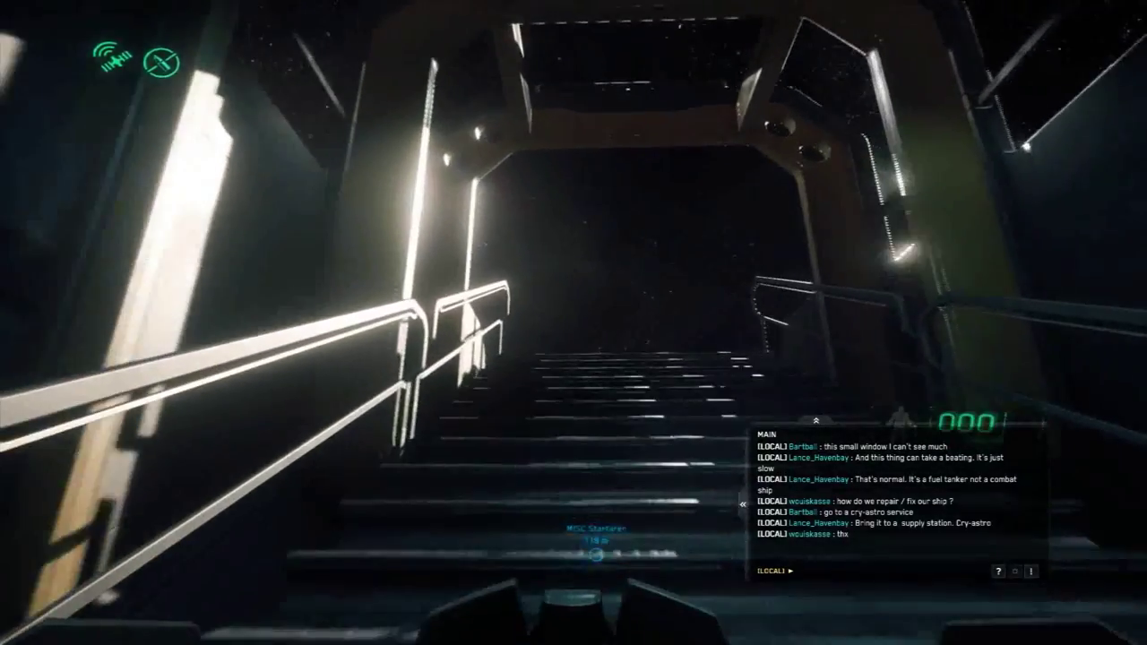
key("w")
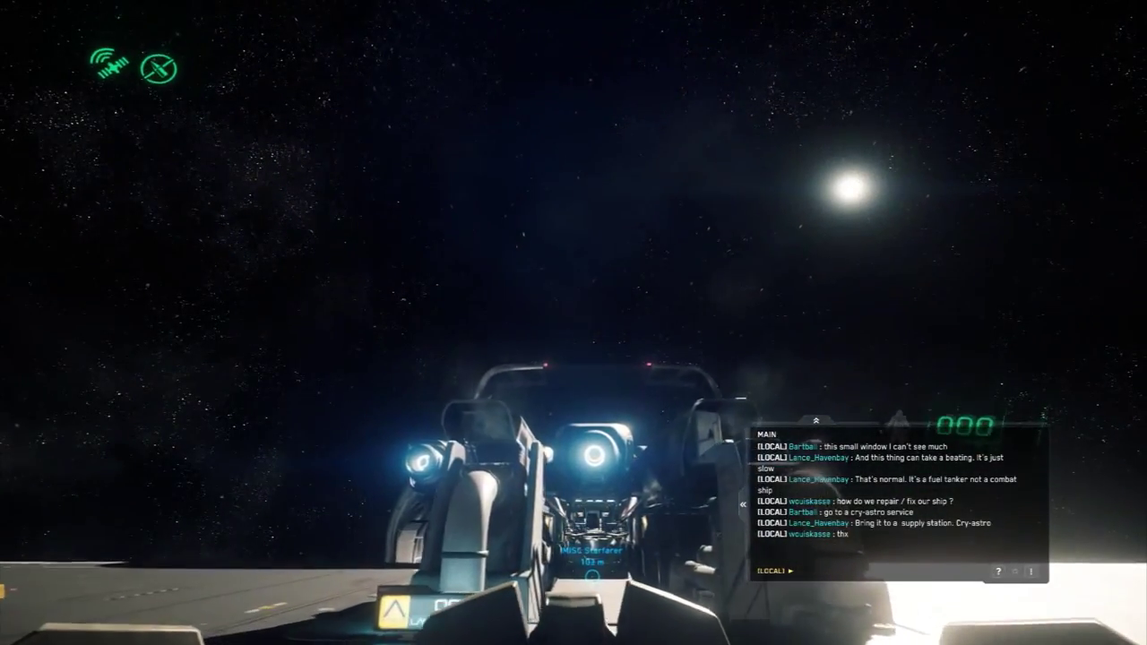
- Cross the pad and walk in beneath the Starfarer's hull
key("w")
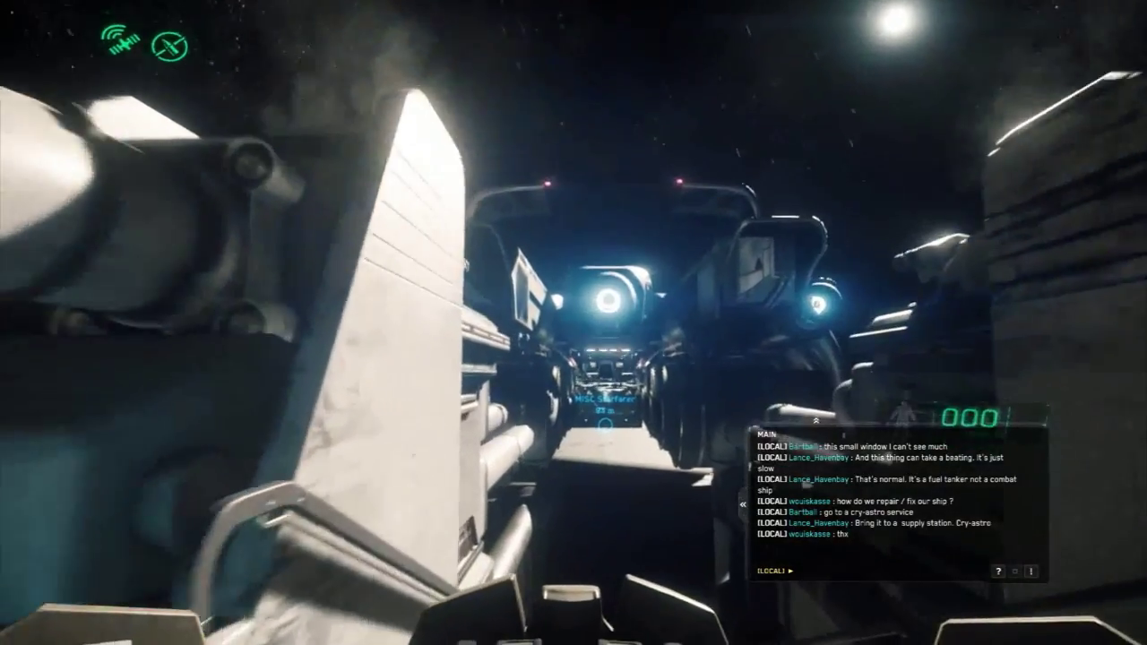
key("w")
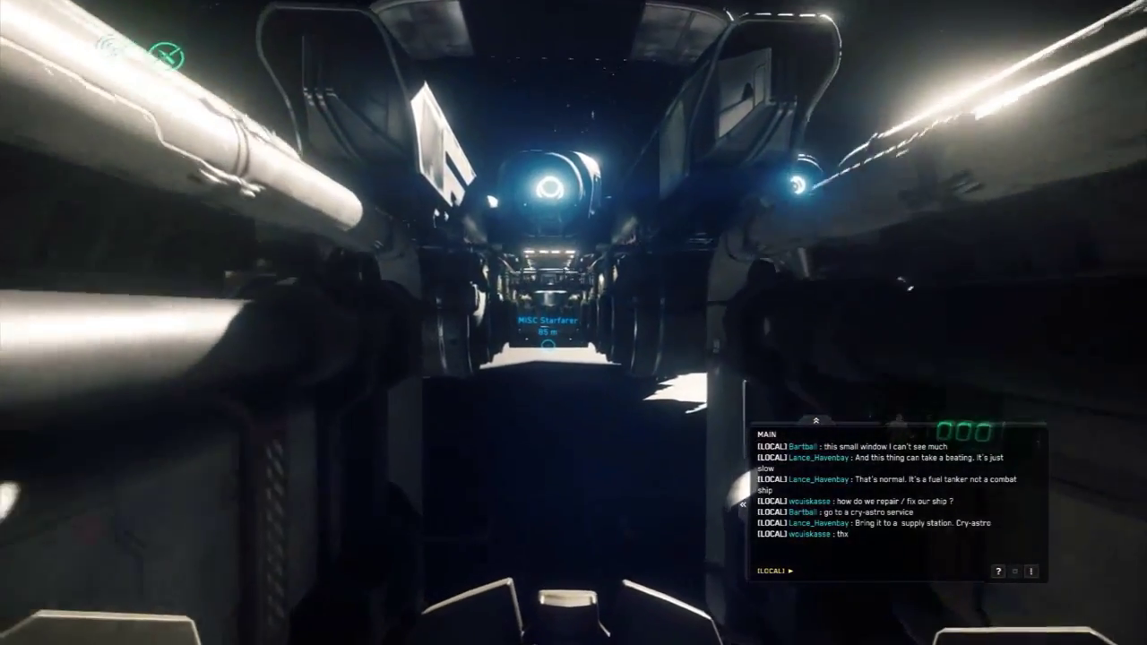
key("w")
key("w")
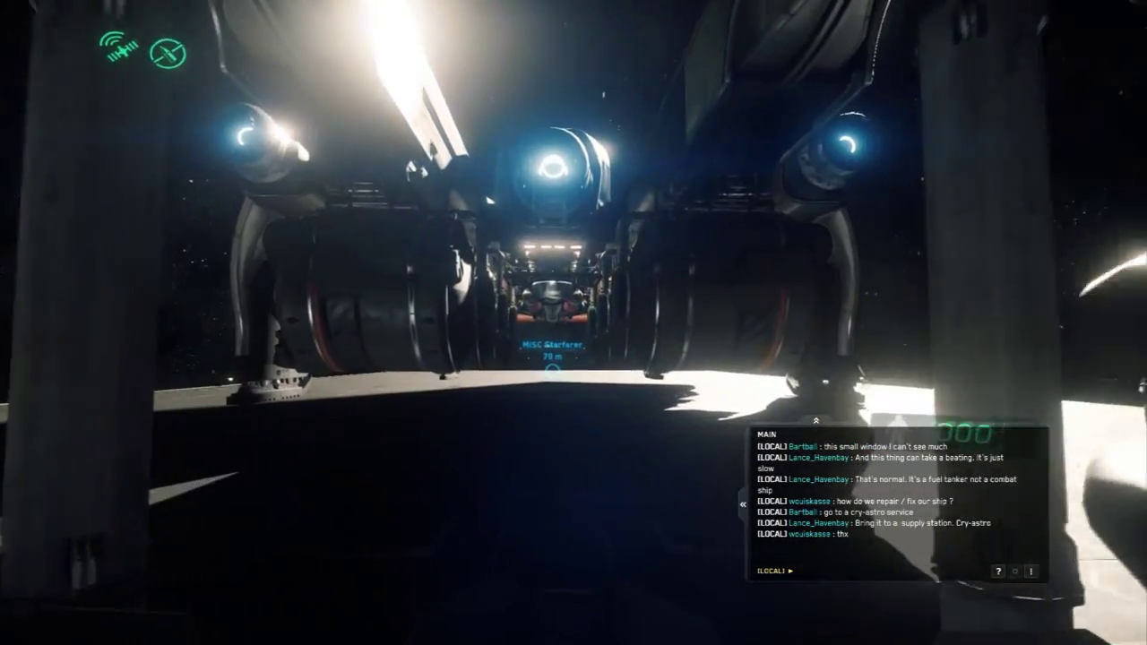
key("w")
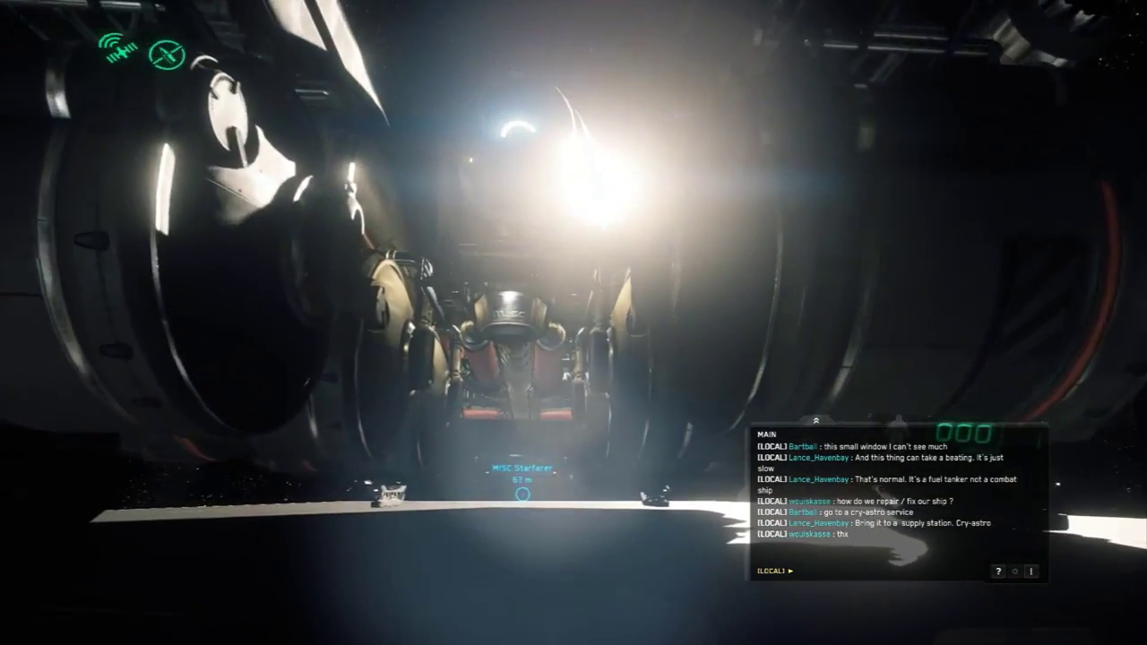
key("w")
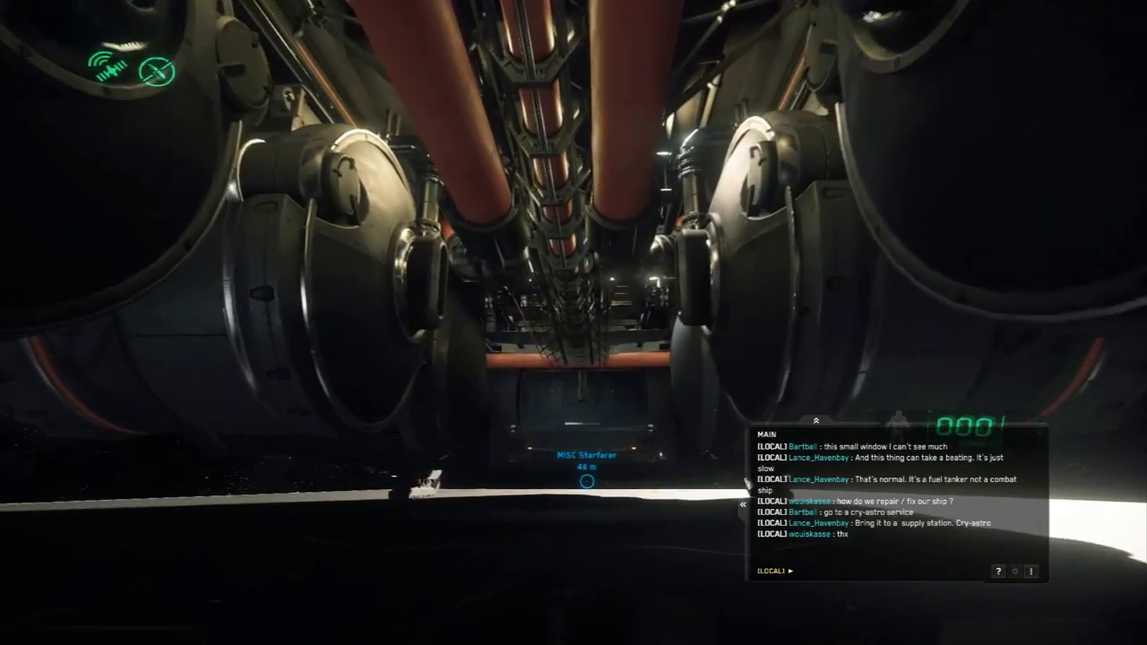
key("w")
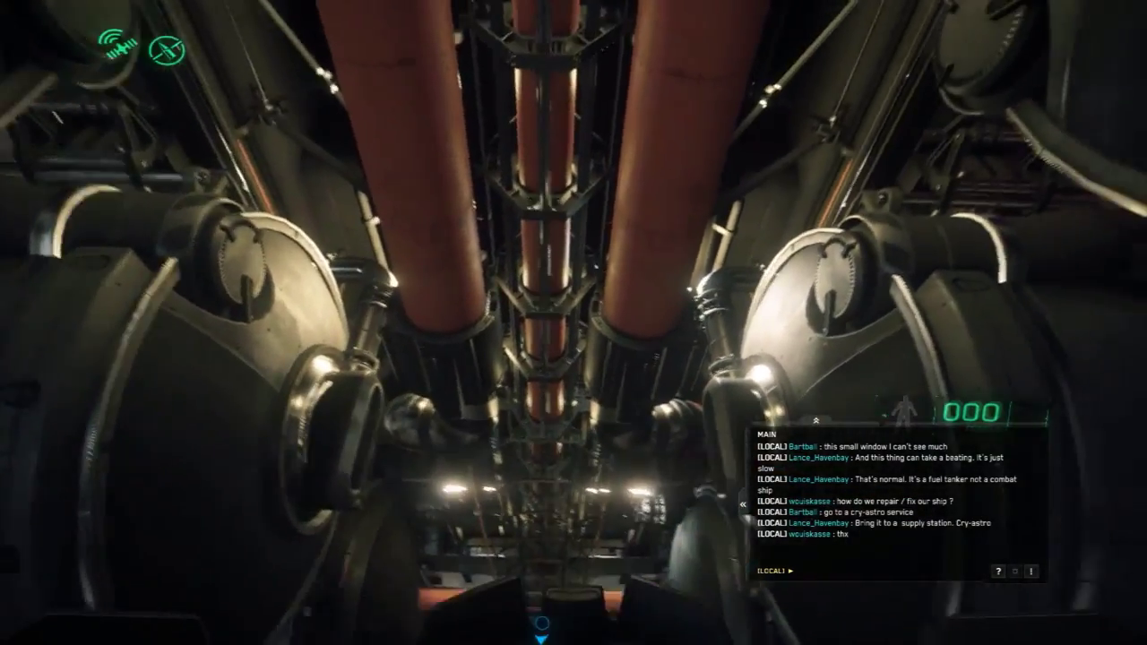
key("w")
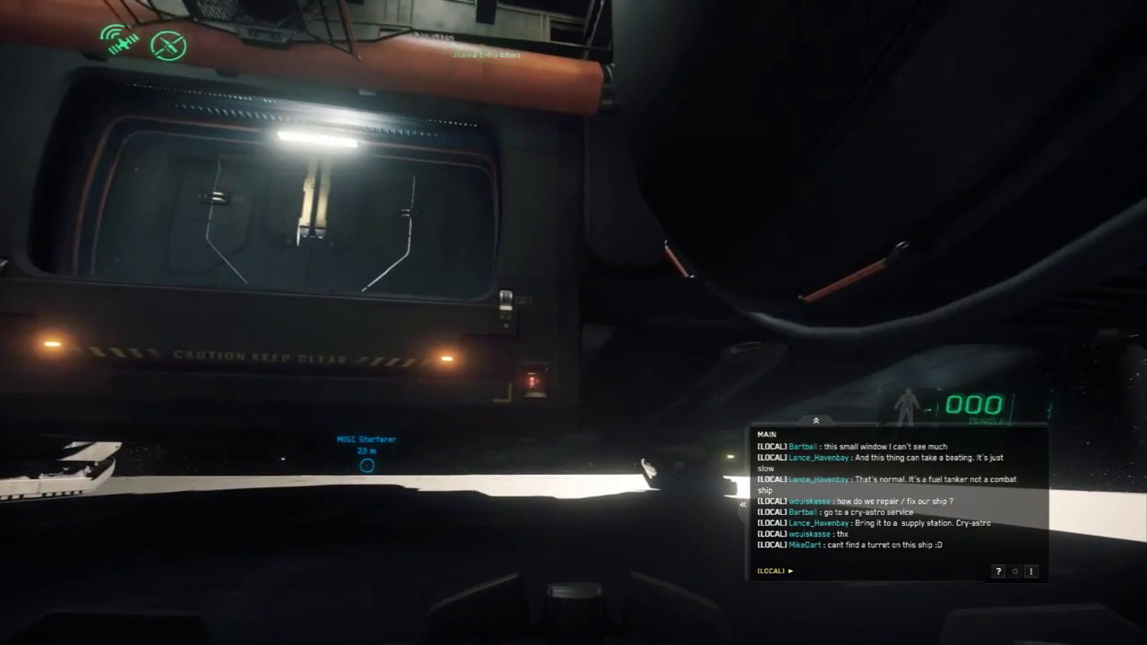
- Pass the red access panel and fuel tanks to reach the boarding ramp
key("w")
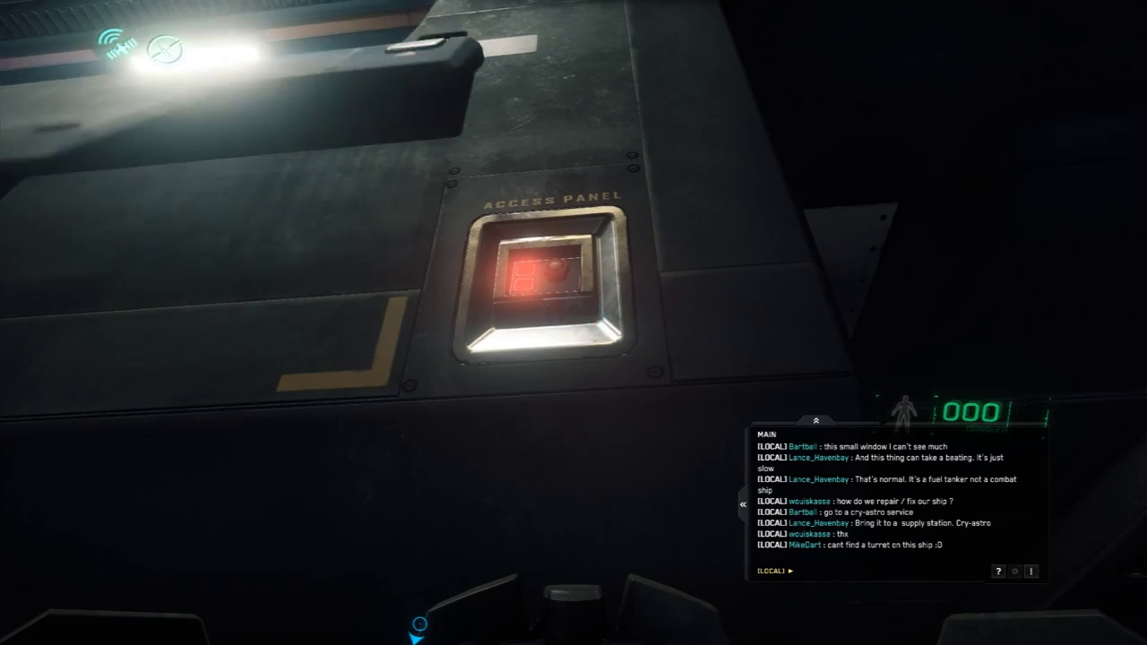
key("w")
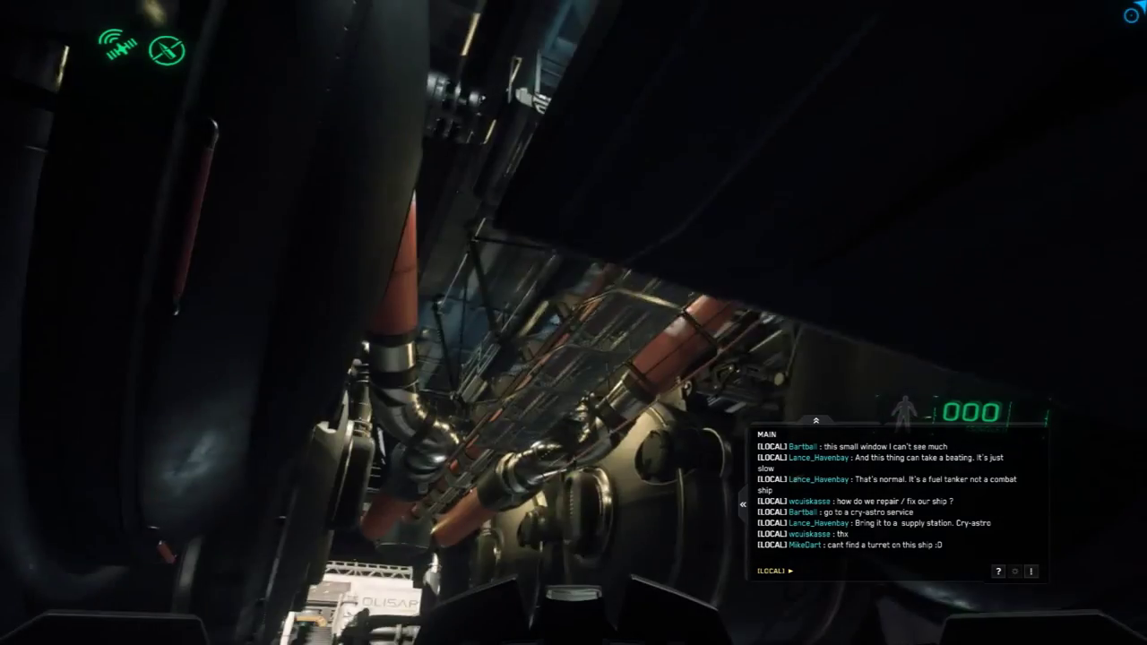
key("w")
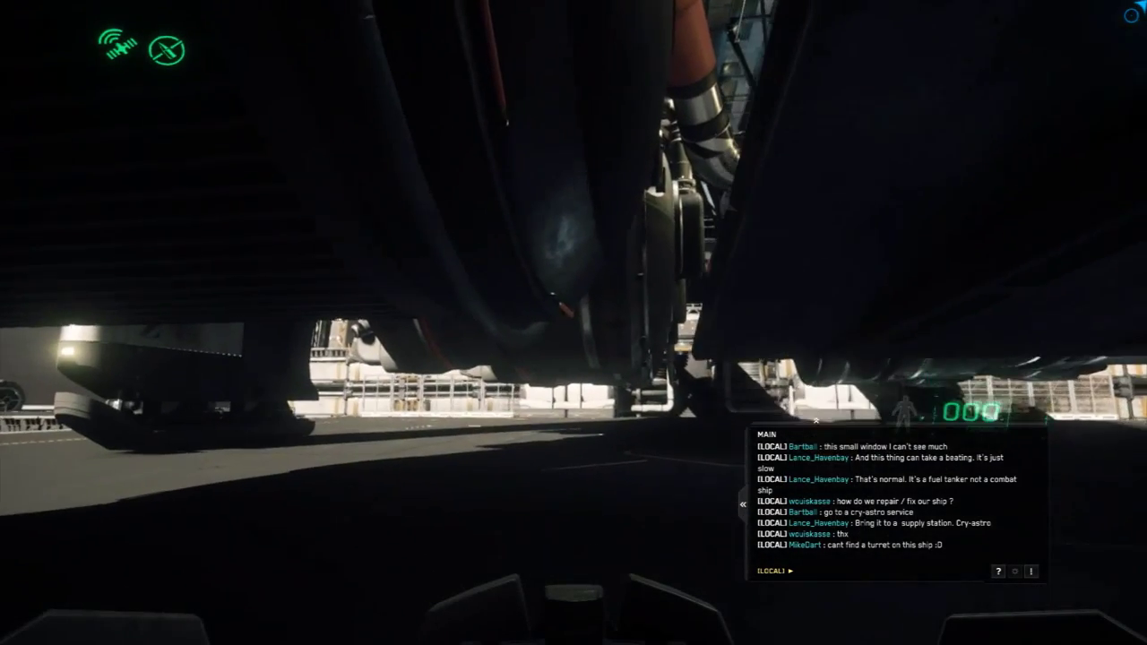
key("w")
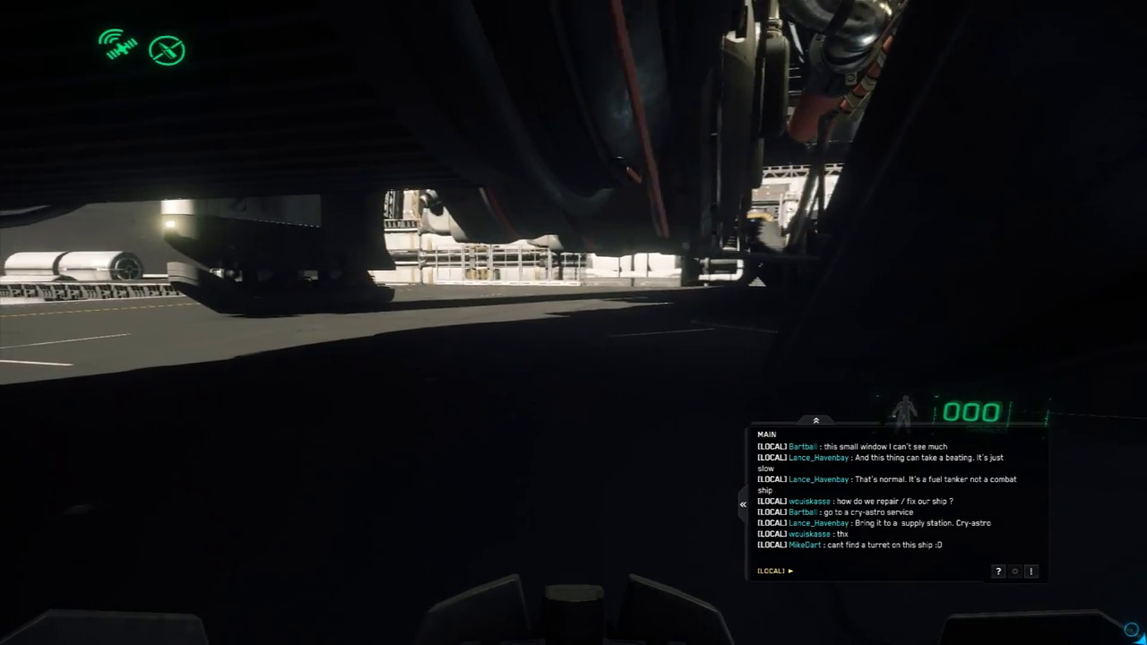
key("w")
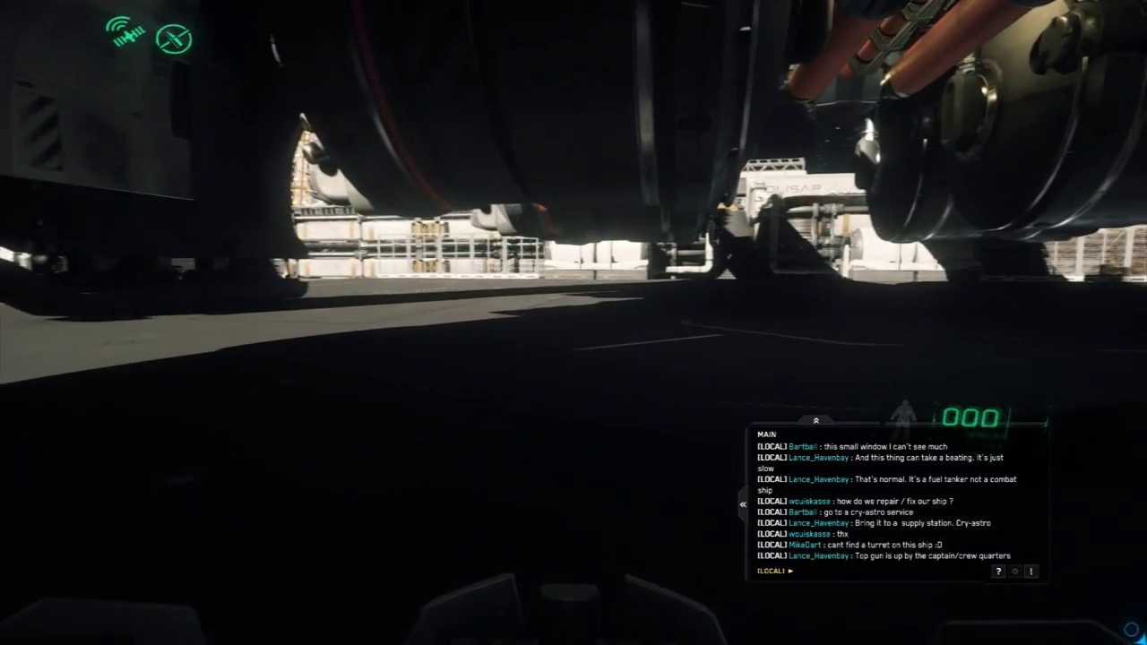
key("w")
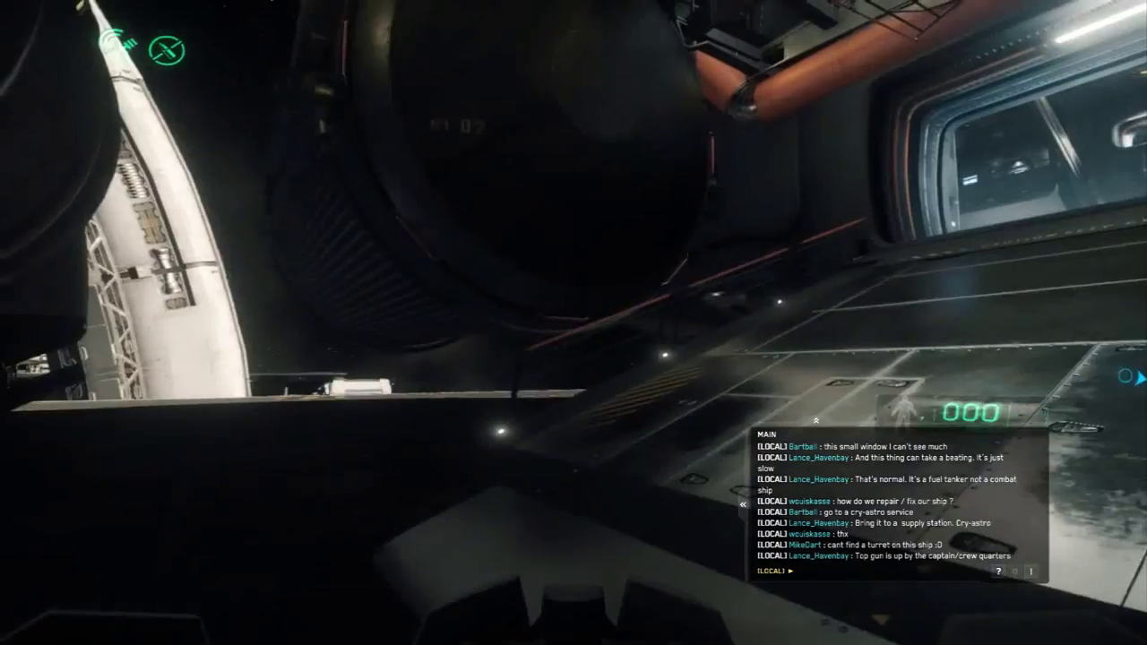
- Walk up the ramp, cross the cargo bay and open the round door
key("w")
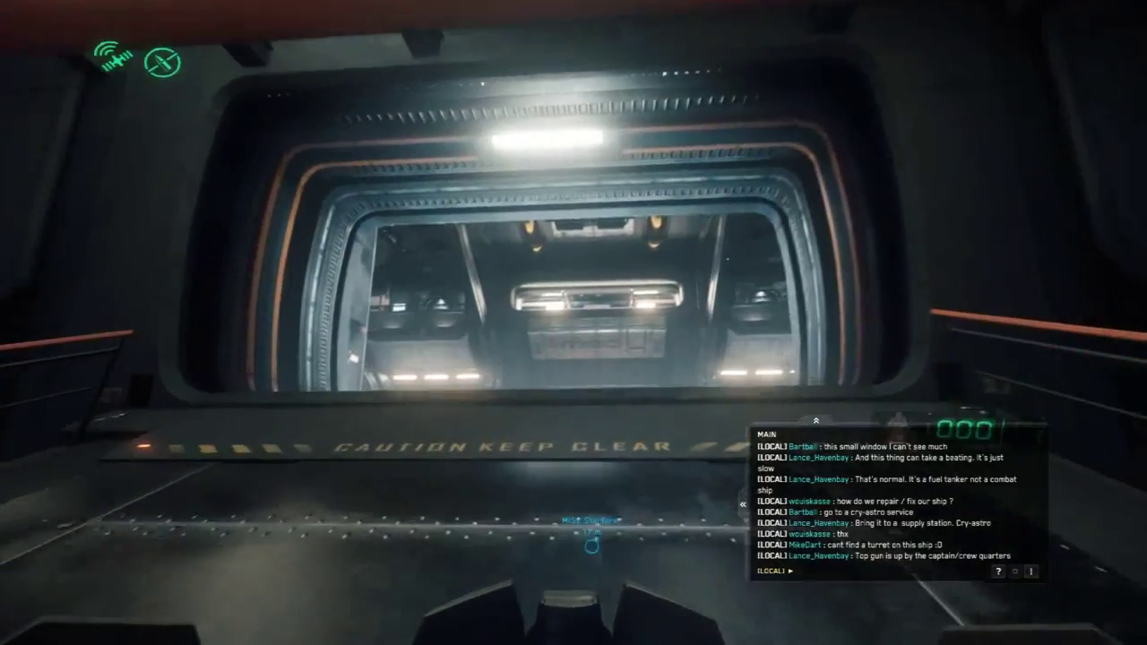
key("w")
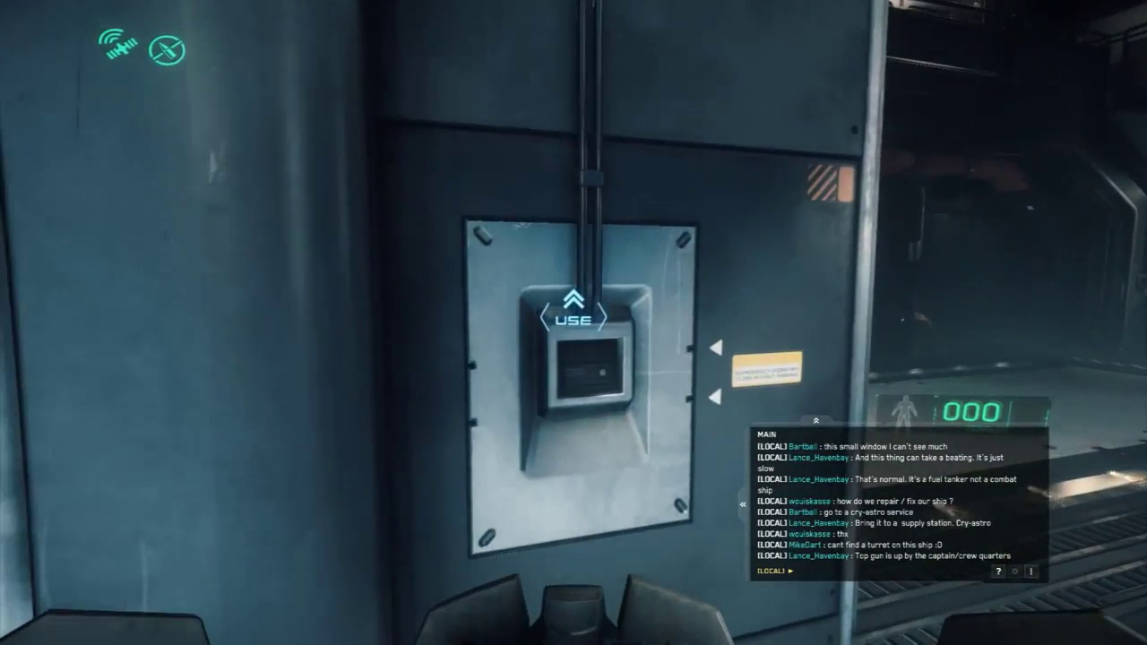
key("w")
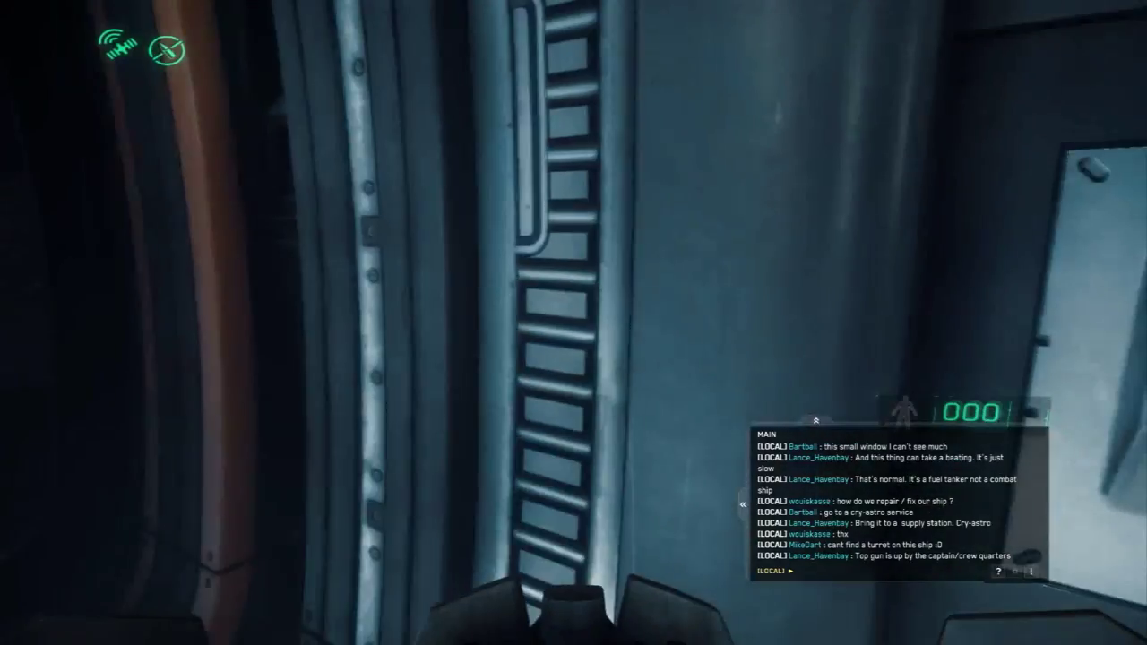
key("w")
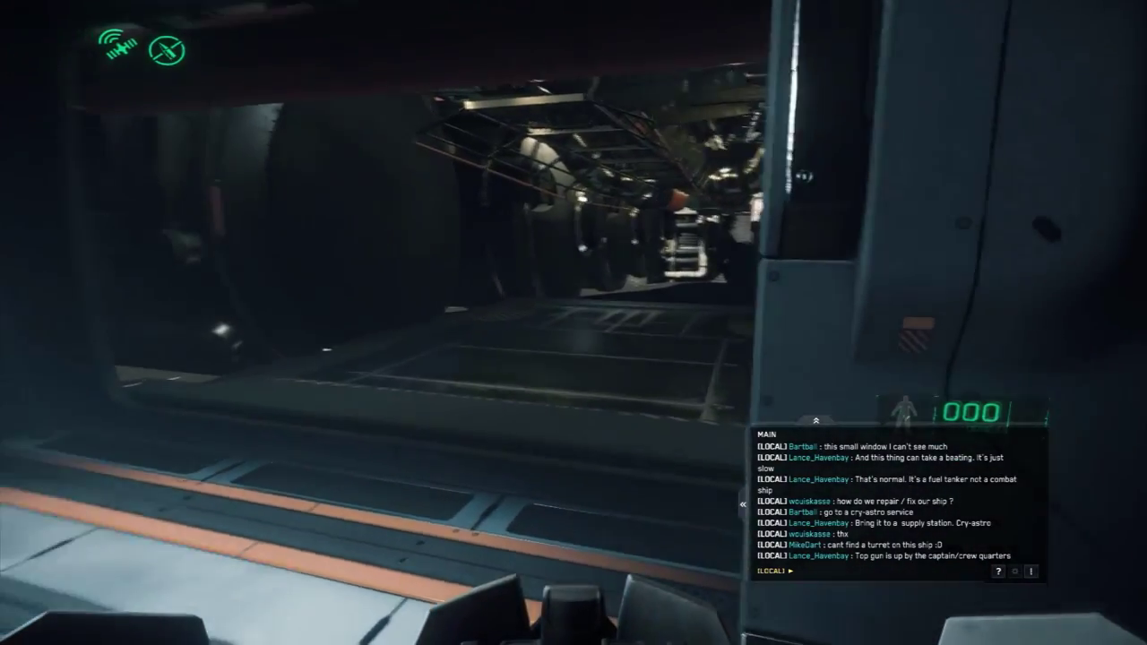
key("w")
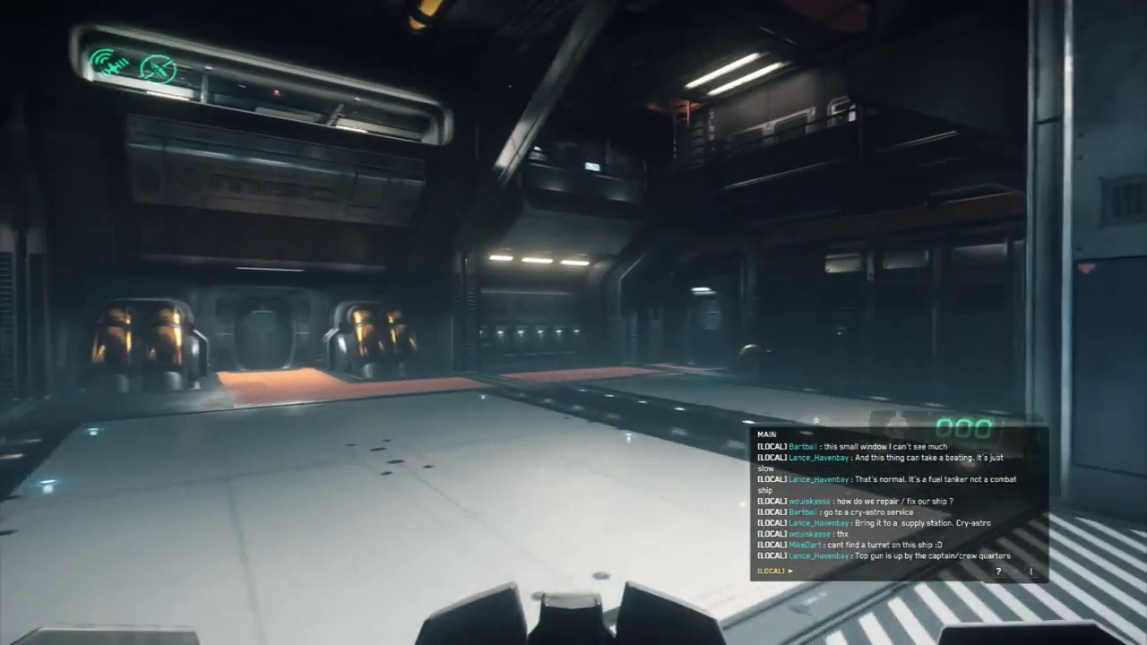
key("w")
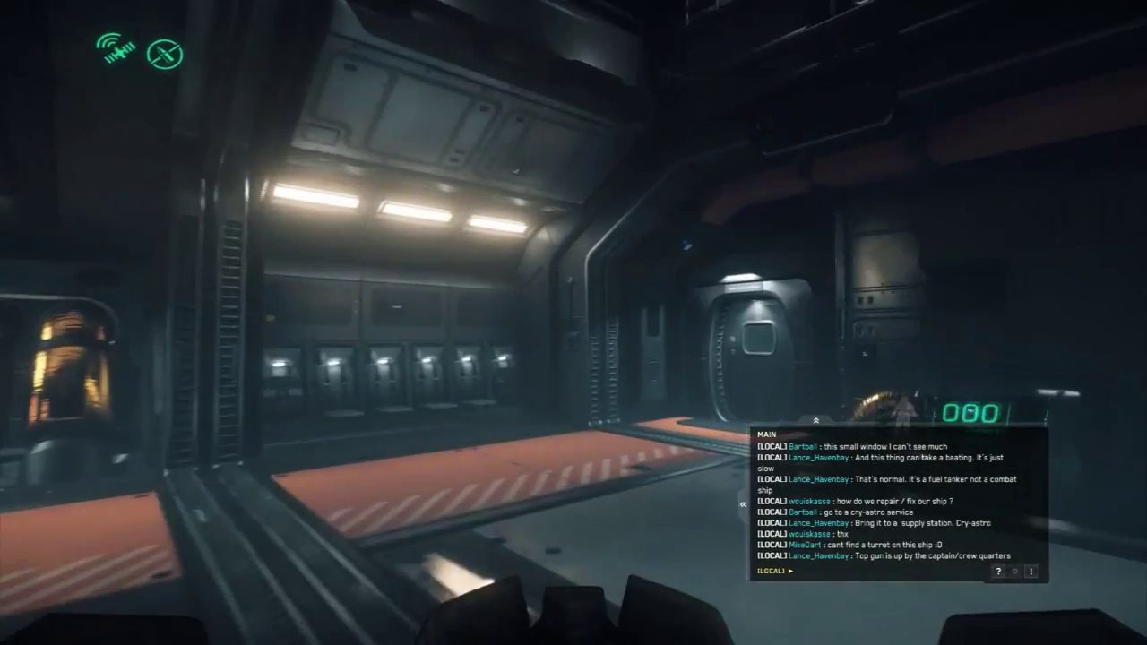
key("w")
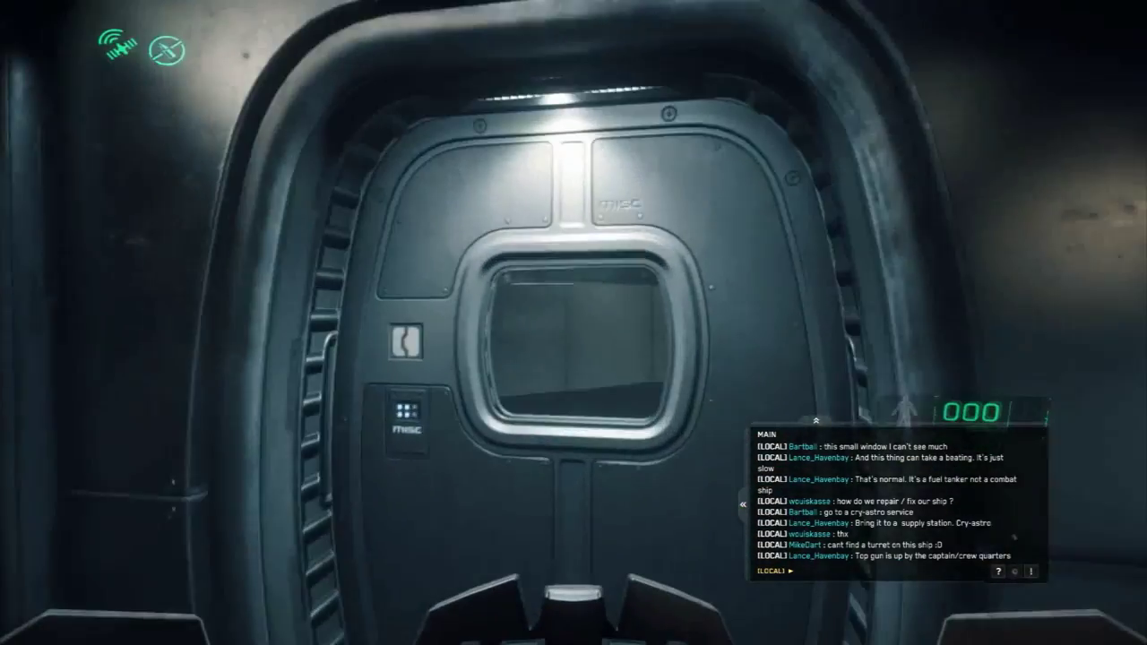
key("f")
- Cross the orange-padded bay past the lockers to the staircase doorway
key("w")
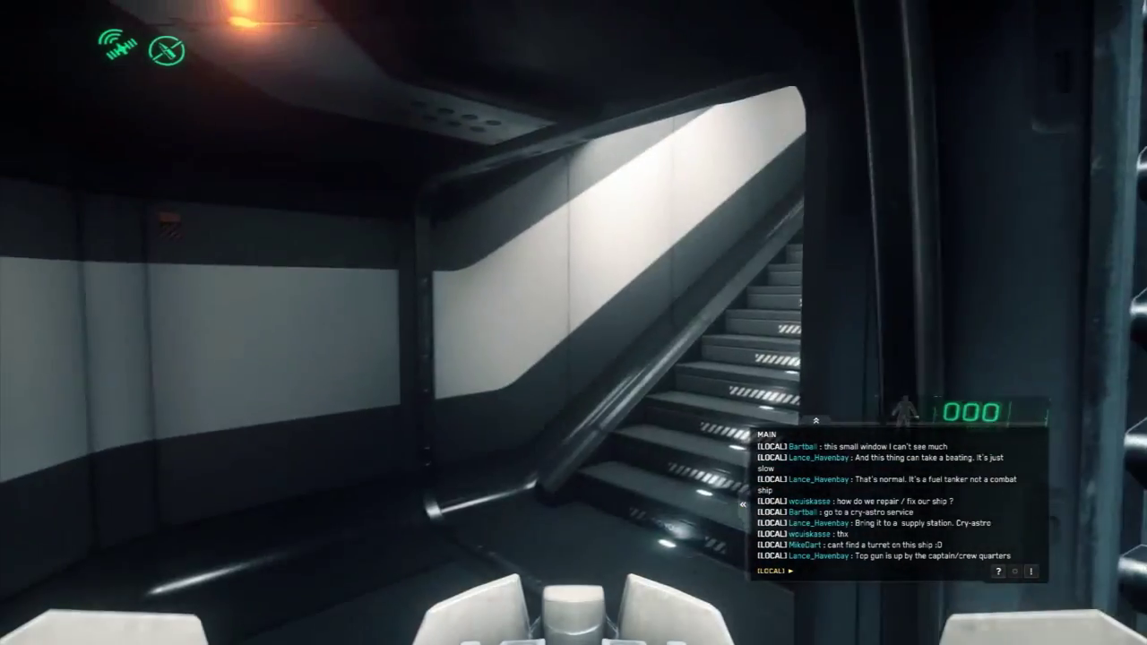
key("w")
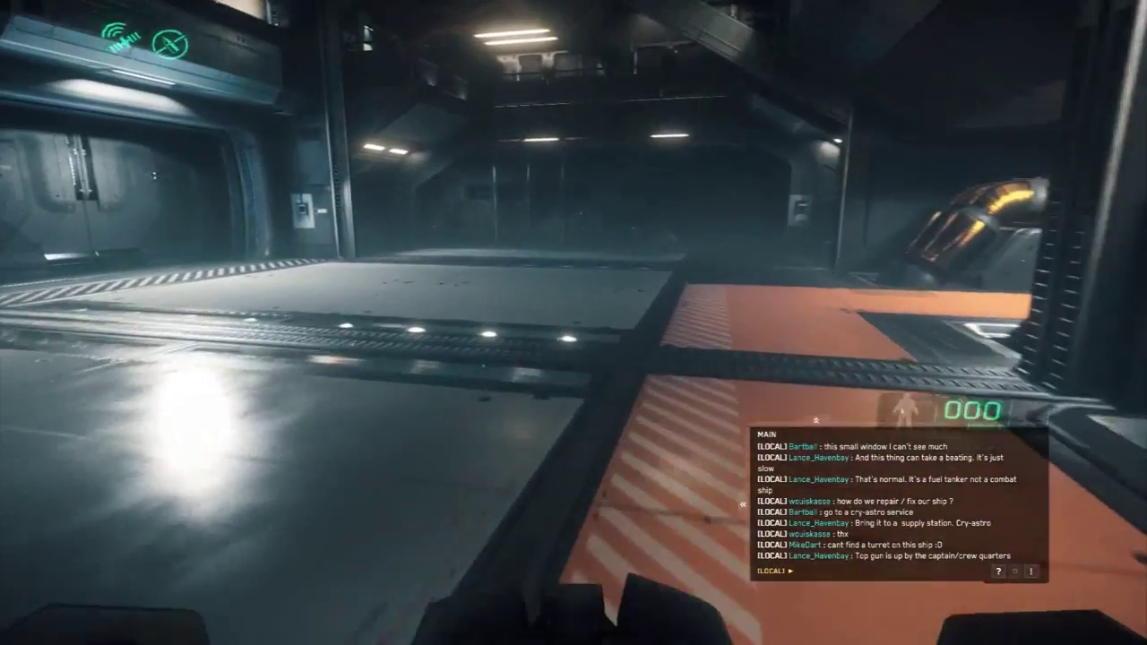
key("w")
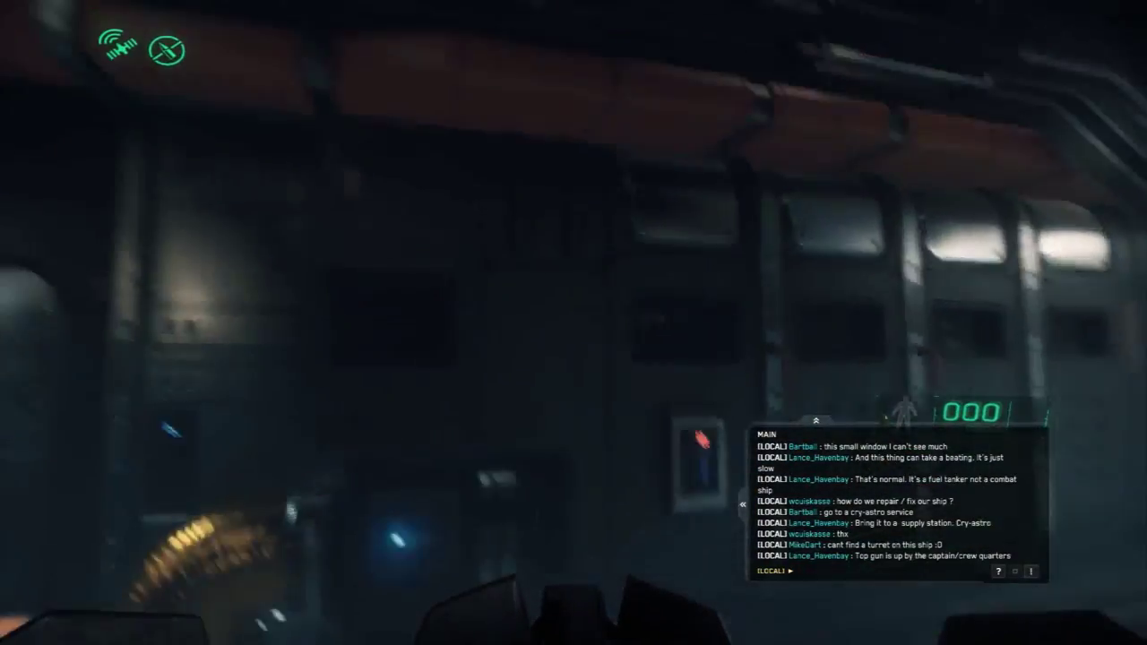
key("w")
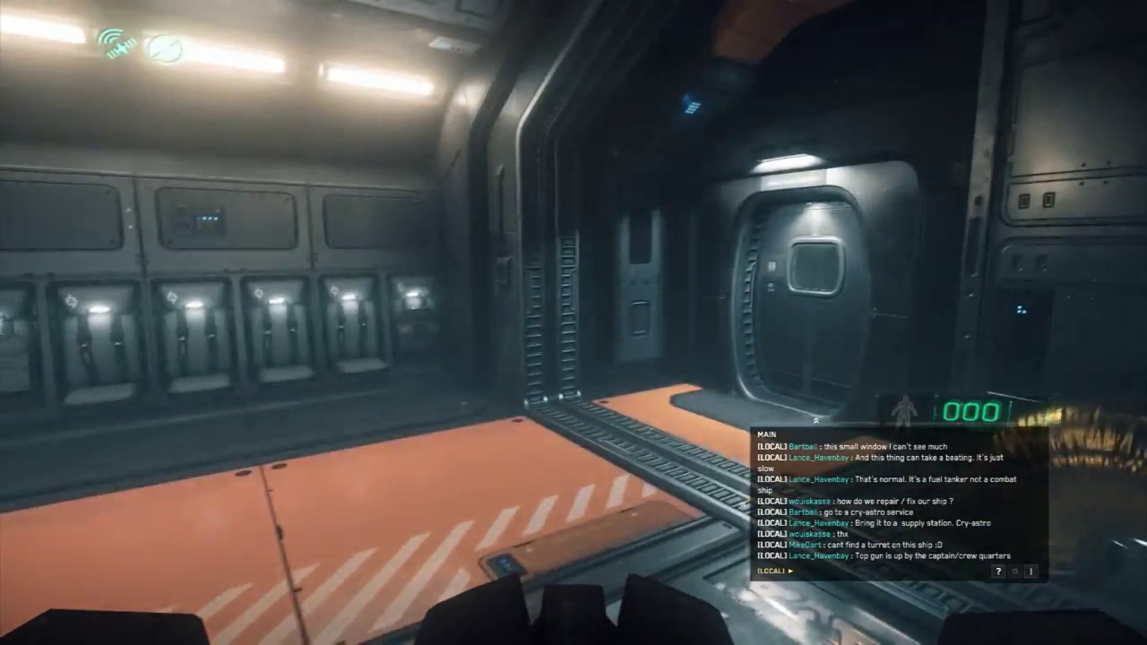
key("w")
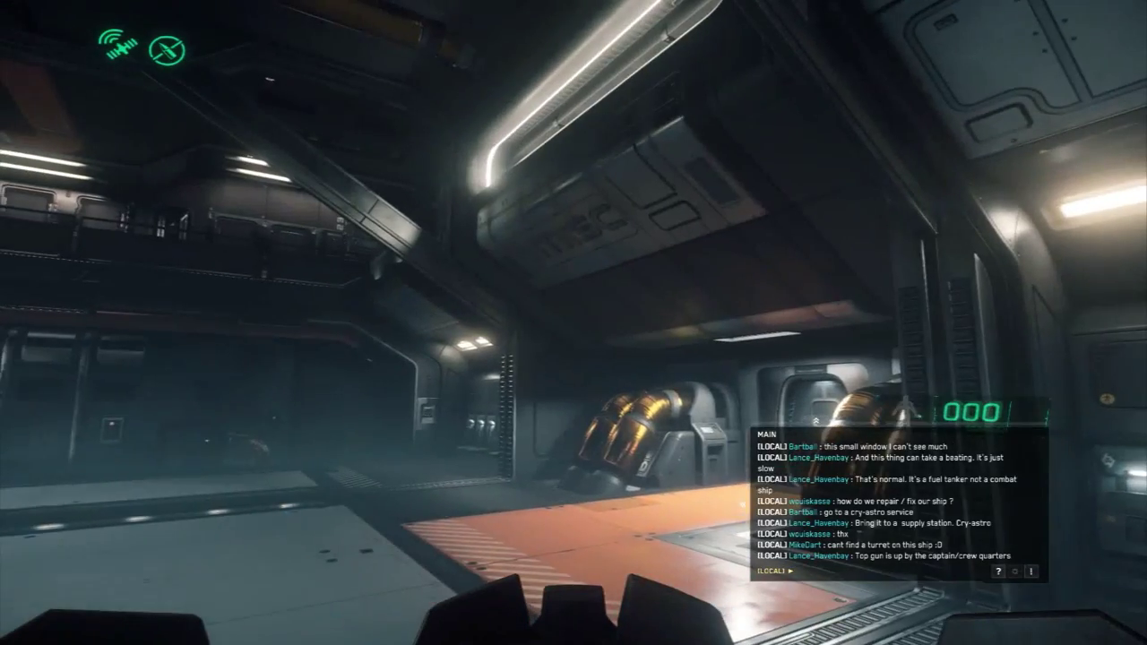
key("w")
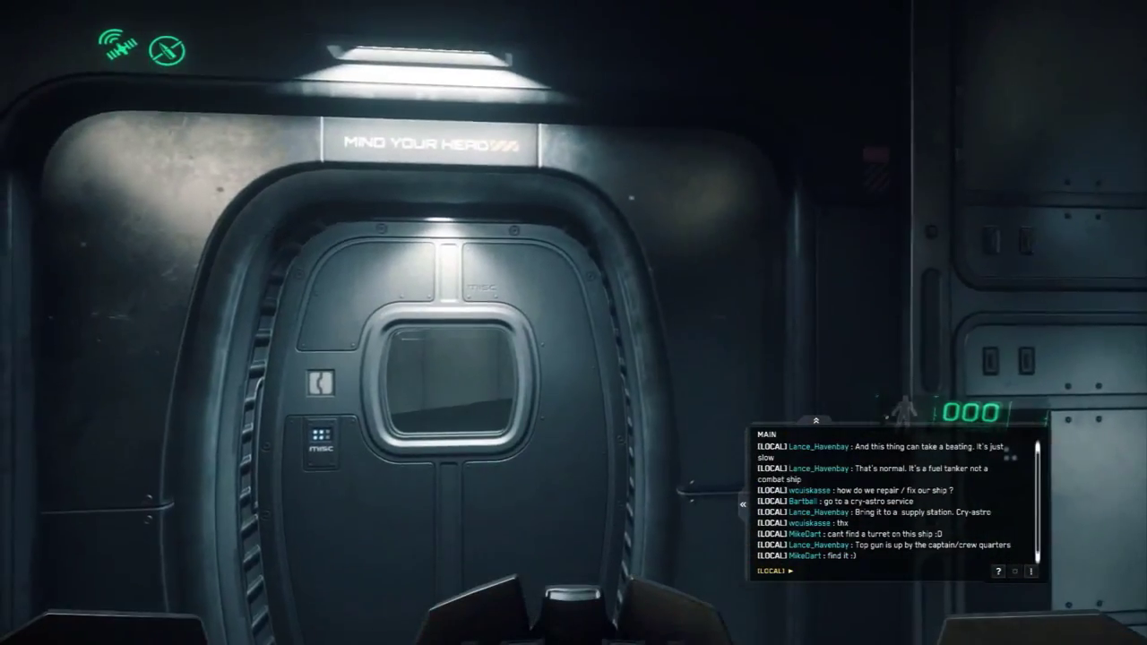
key("w")
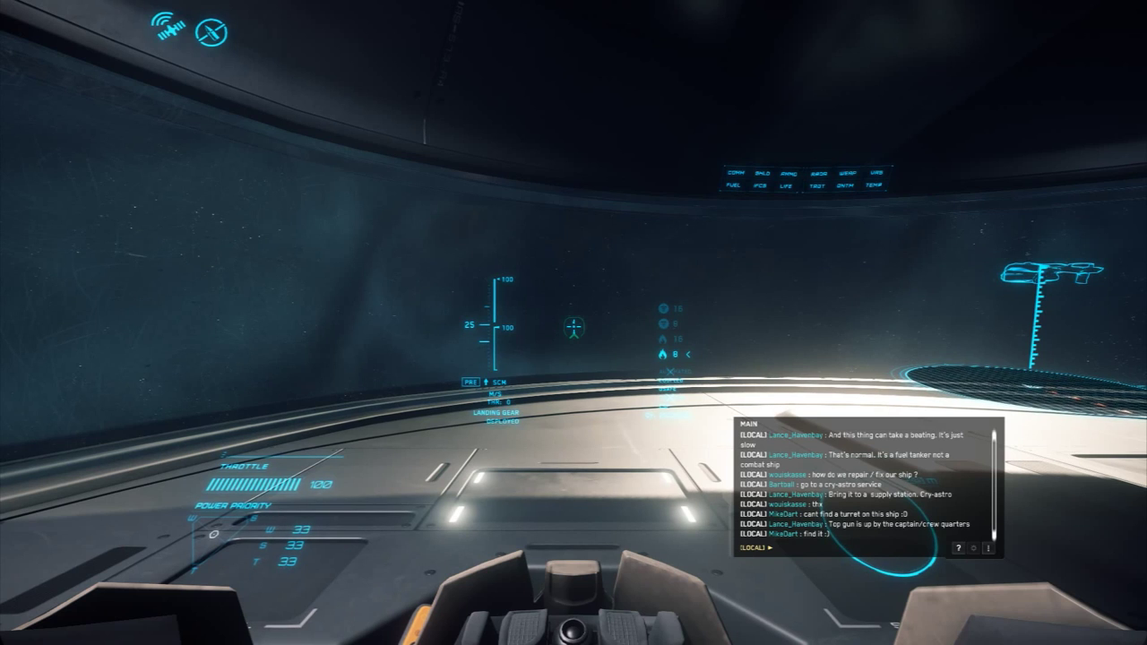
- Try landing mode and get 'No Landing Zone in Range', then retract gear for cruise
key("n")
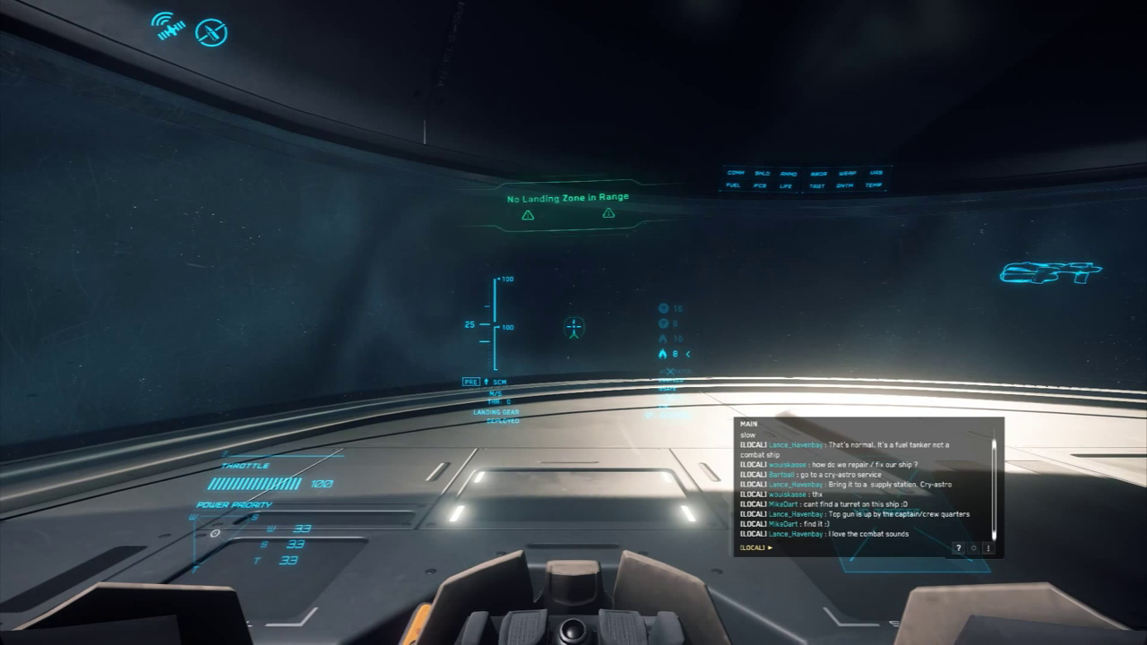
key("n")
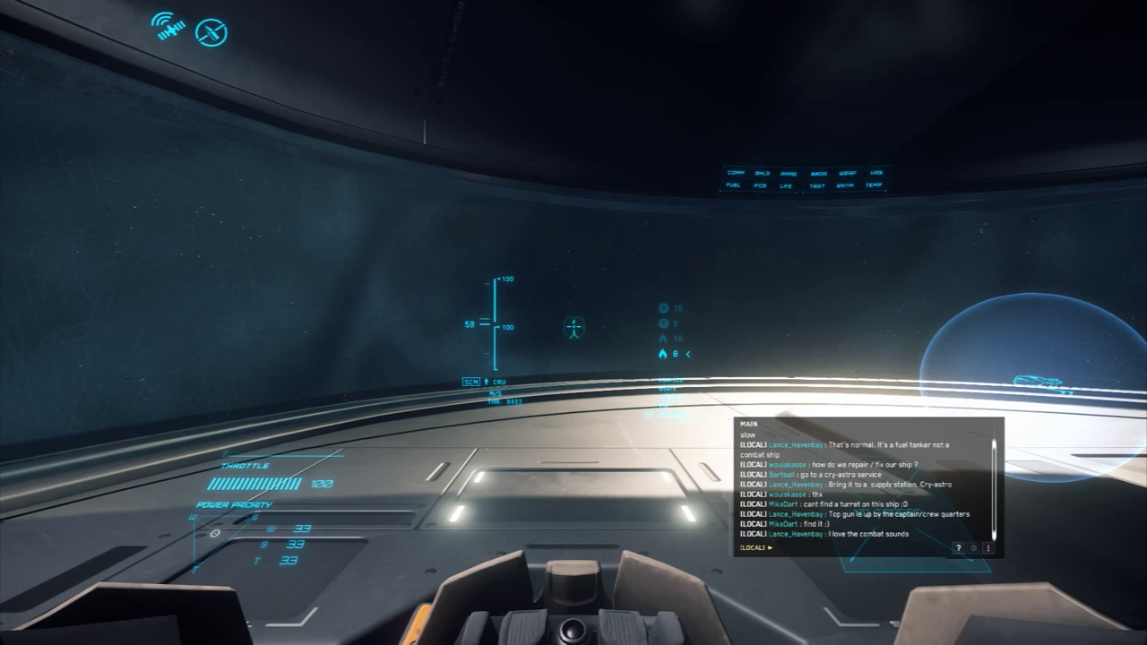
- Cancel quantum travel selection, cruise up to 450, then return to SCM flight
key("b")
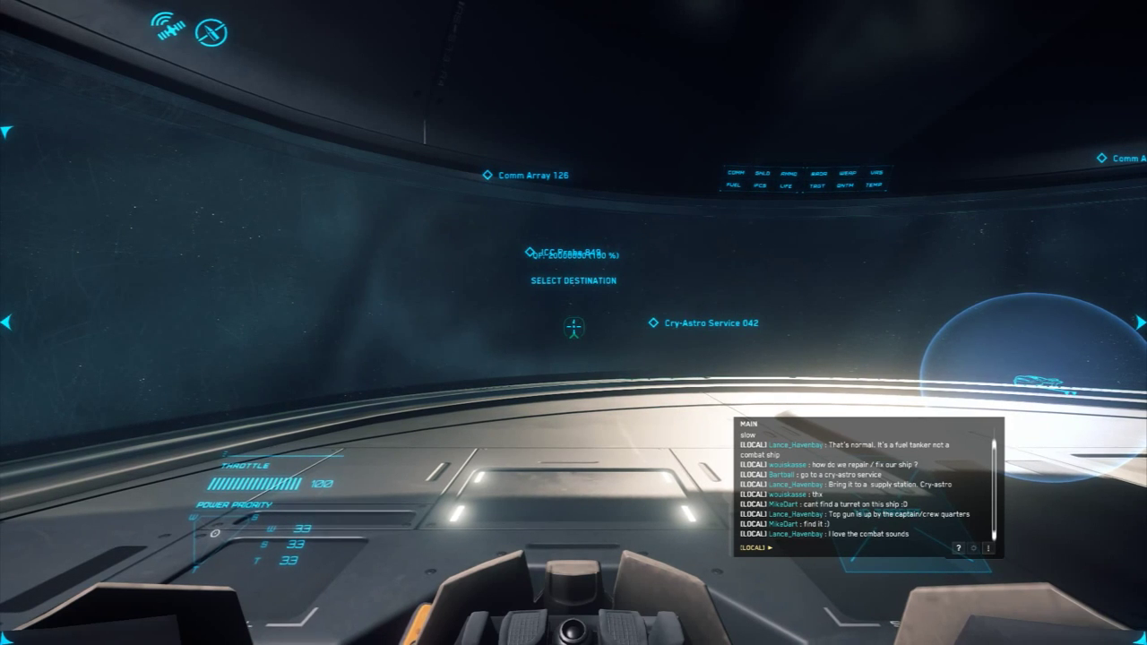
key("b")
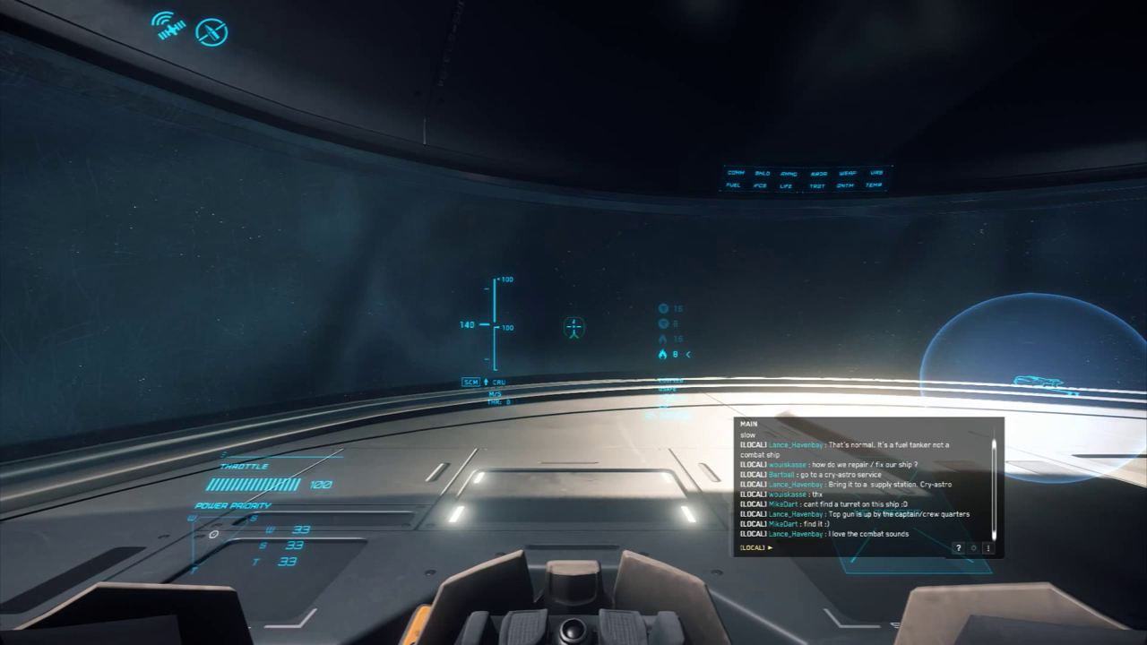
key("v")
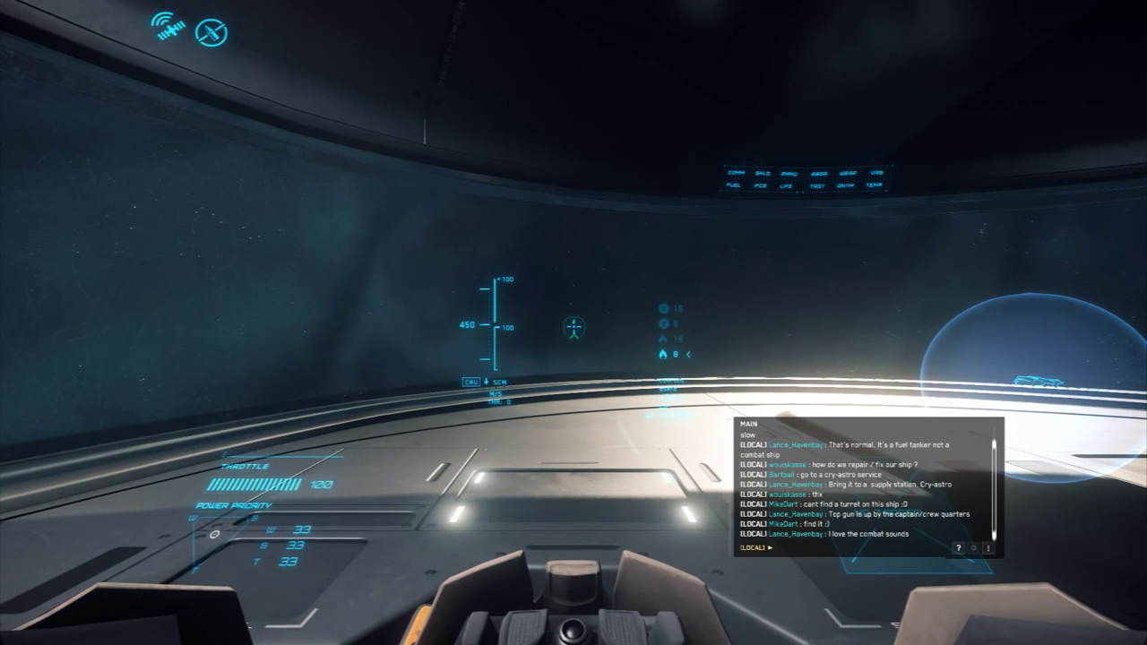
key("c")
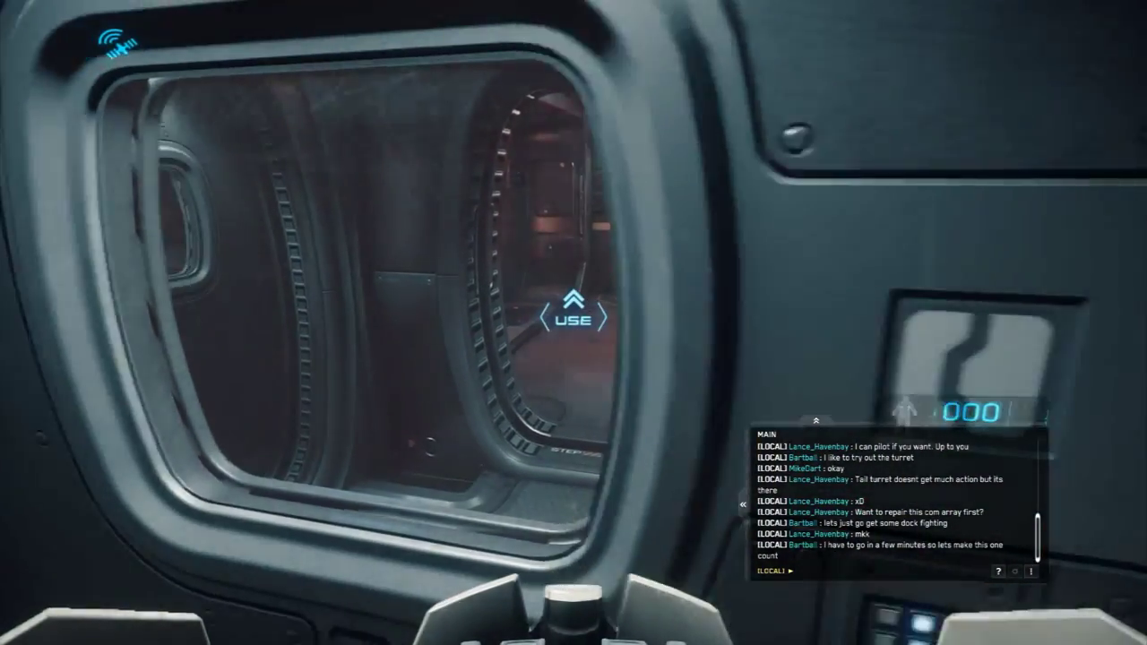
- Go through the door and walk the dark side corridor toward the brighter area
key("f")
key("w")
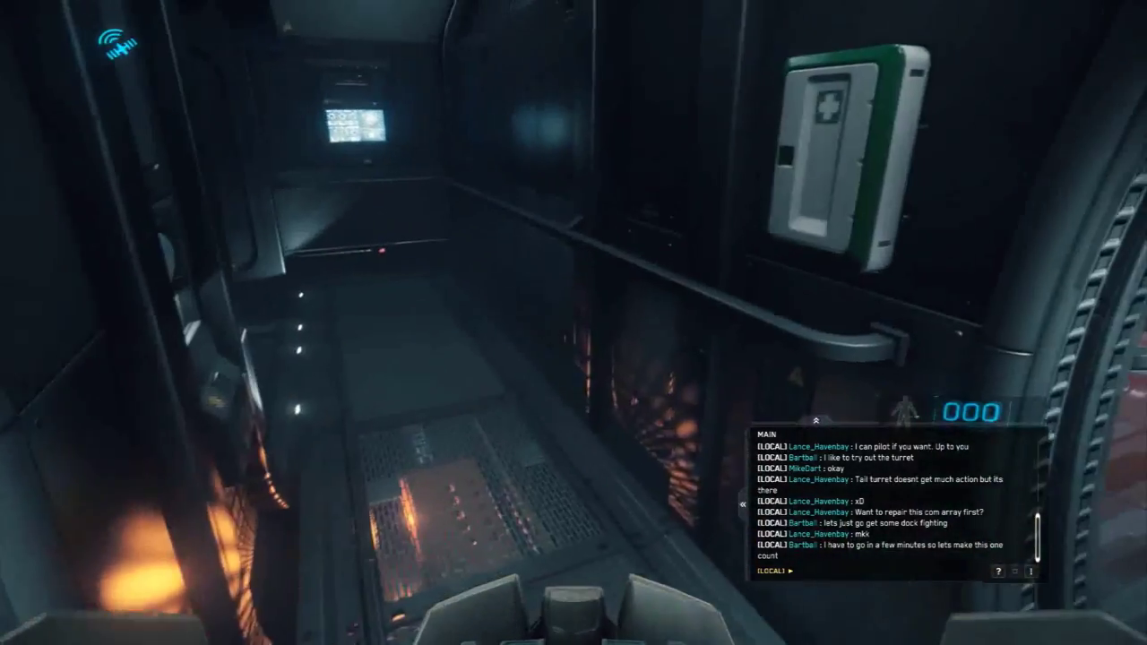
key("w")
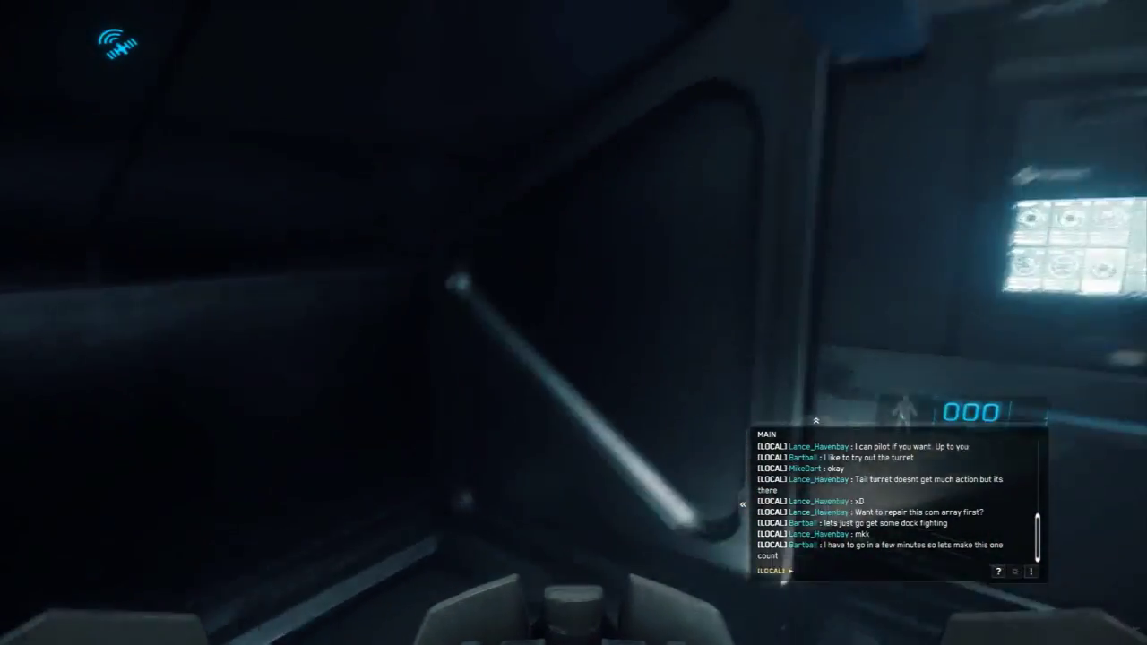
key("w")
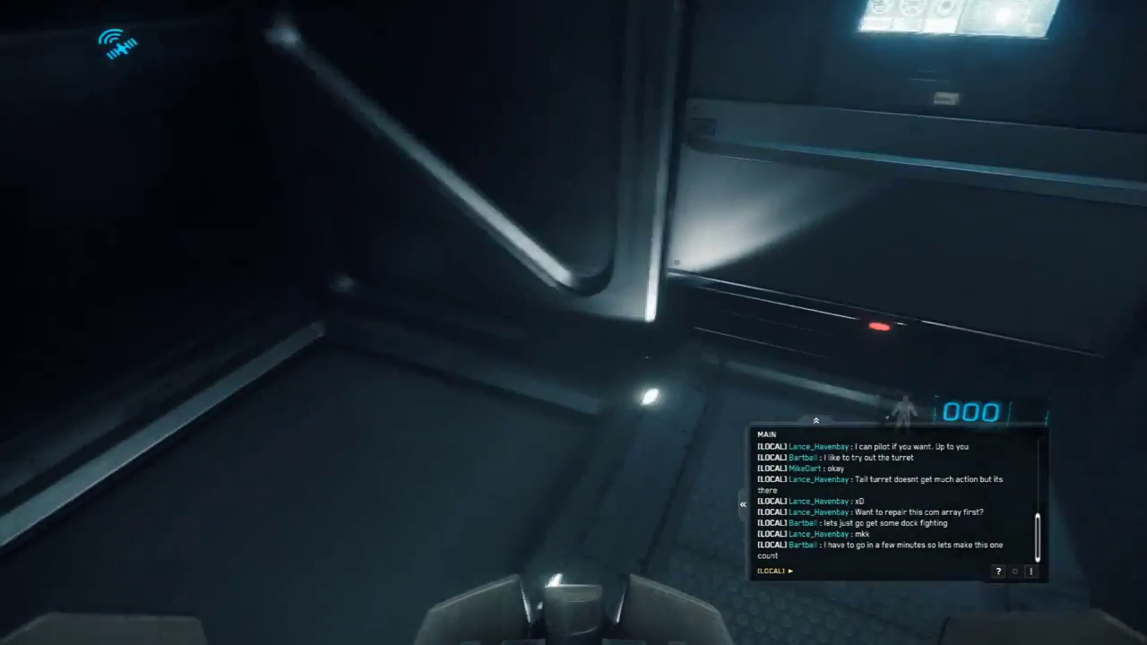
key("w")
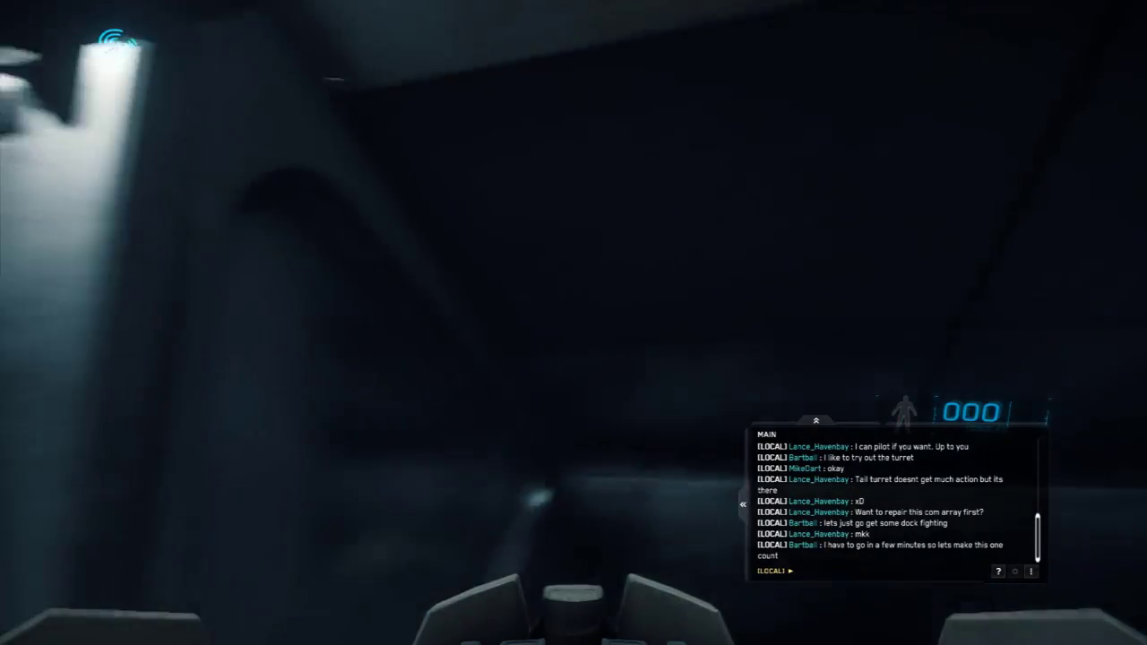
key("w")
key("w")
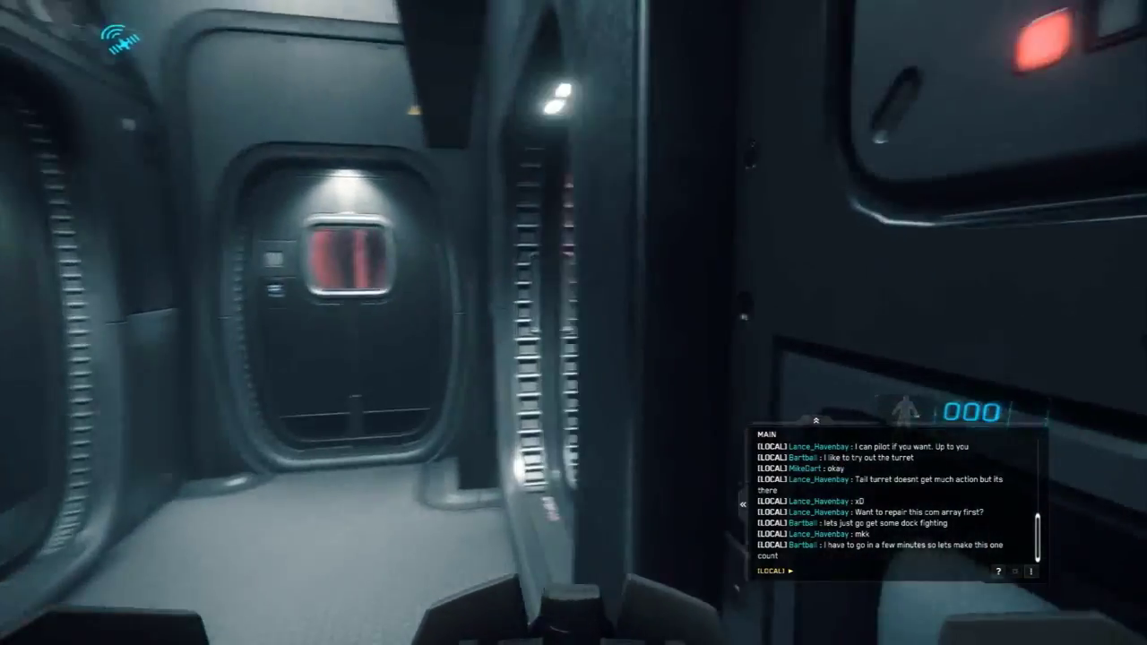
- Follow the orange-doored corridor through two doorways to a closed door
key("w")
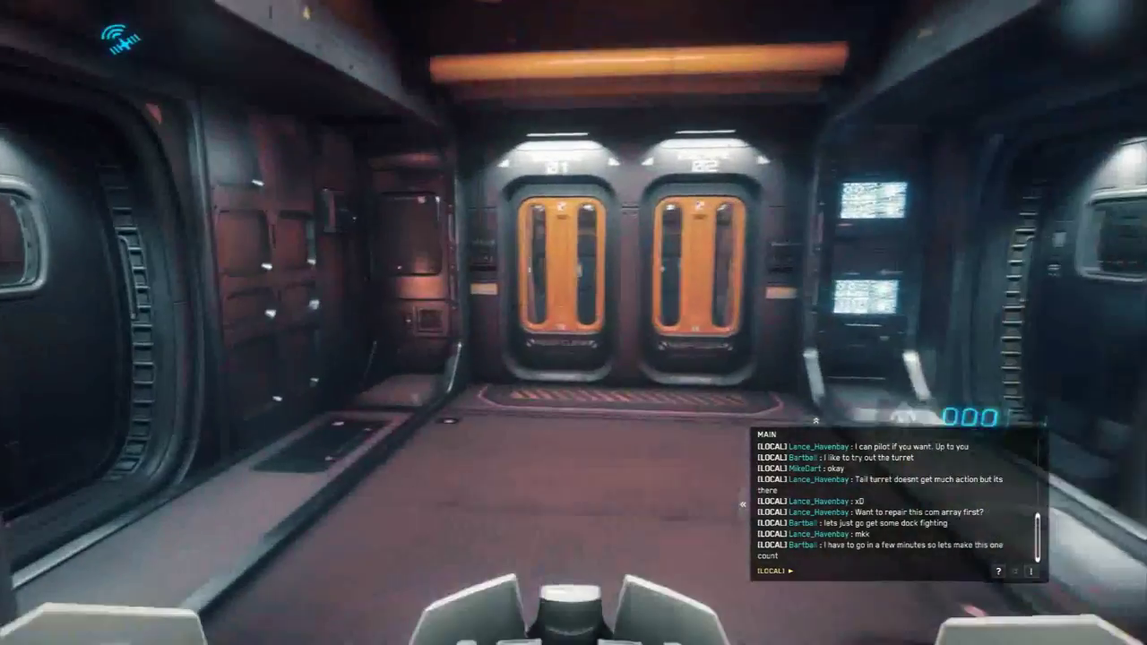
key("w")
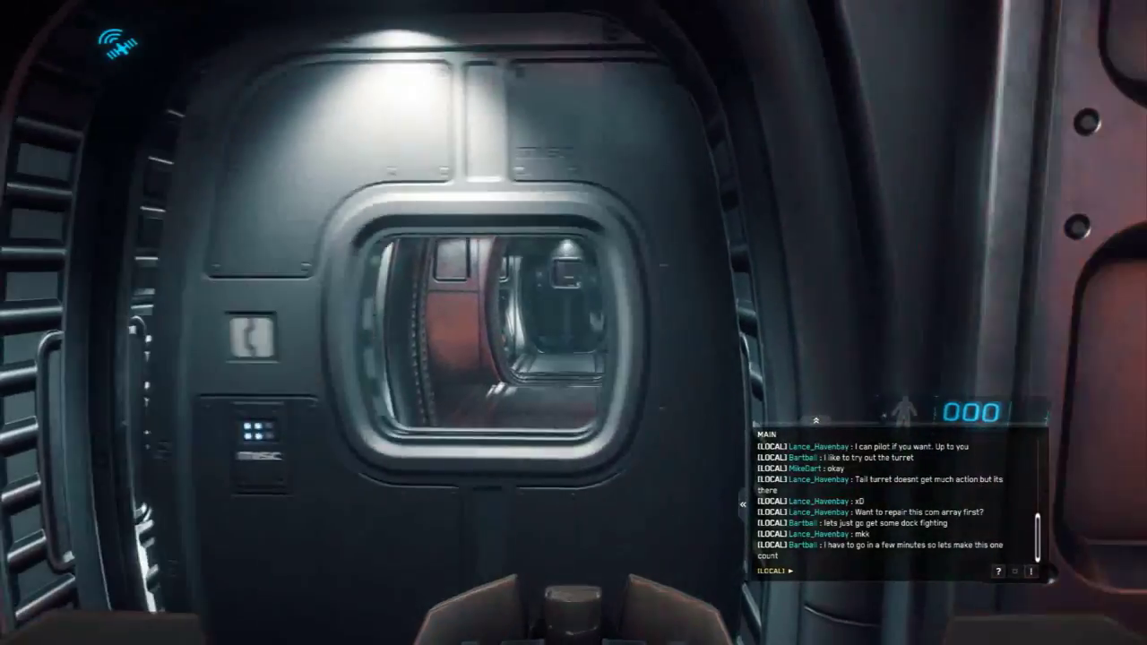
key("w")
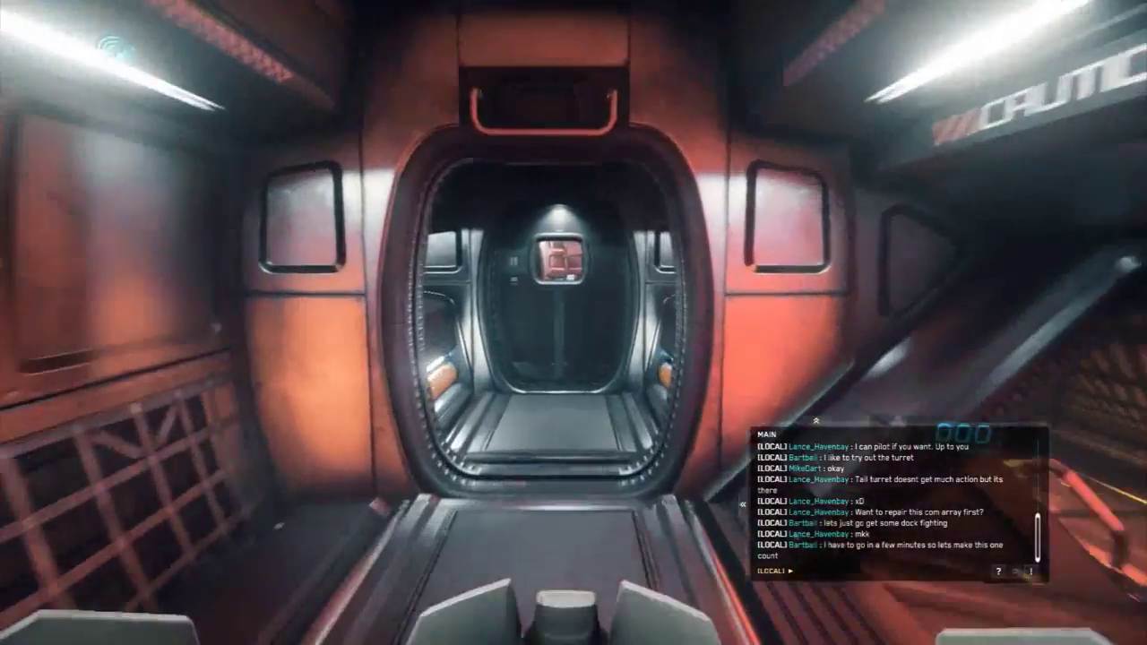
key("w")
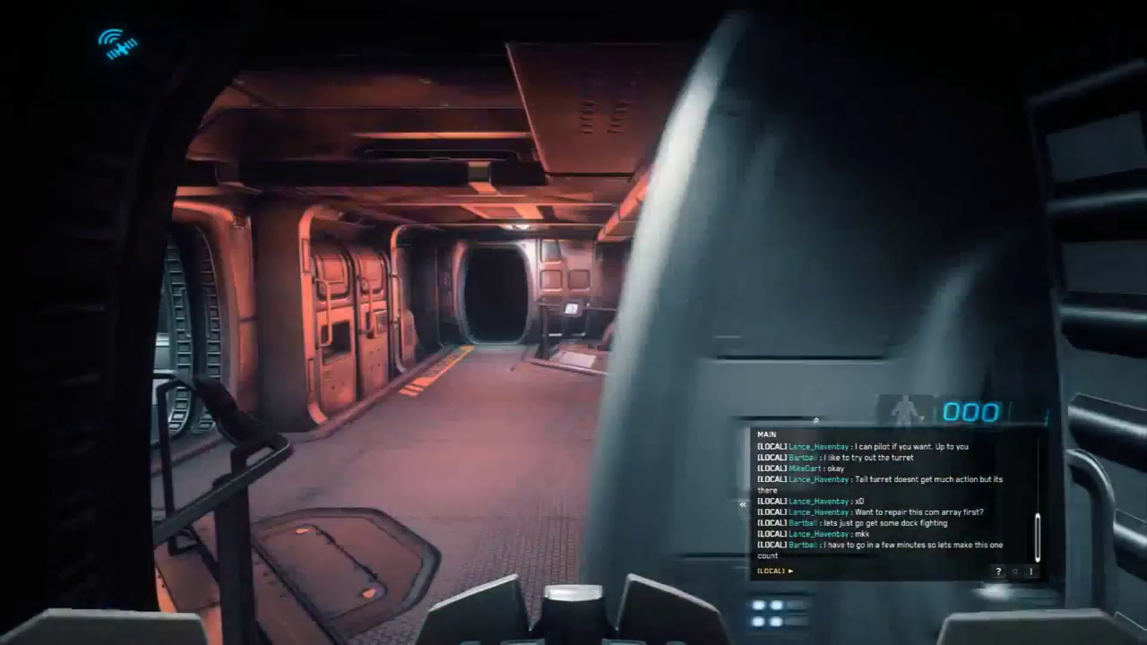
key("w")
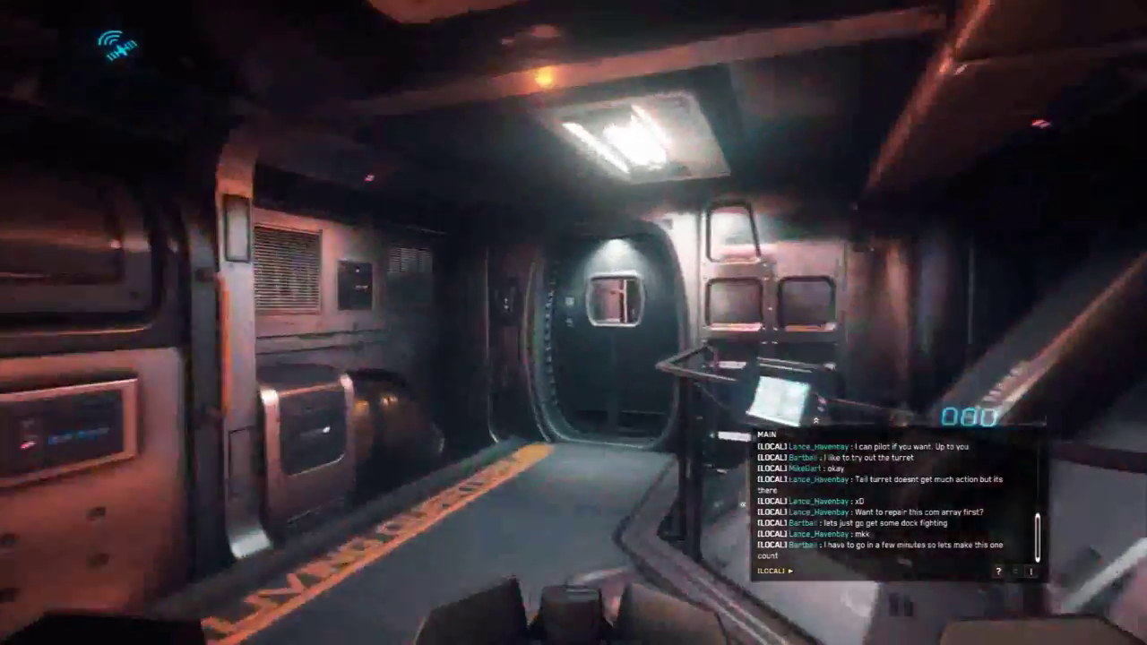
key("w")
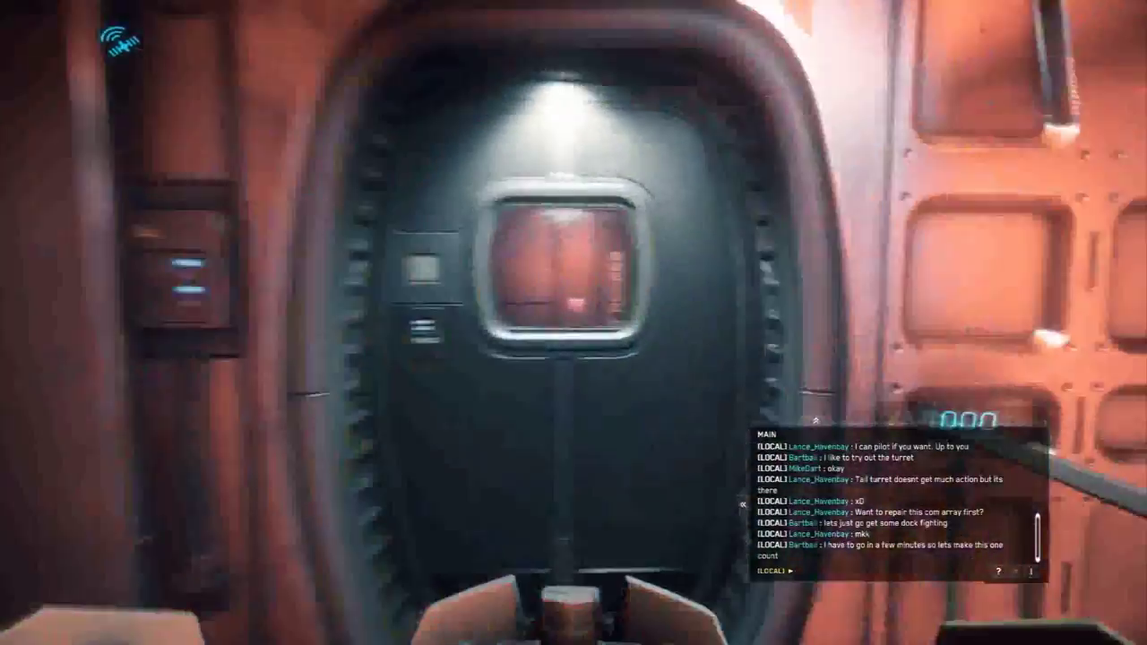
- Enter the LIFT ACCESS corridor and walk up to the LIFT ACCESS door
key("f")
key("w")
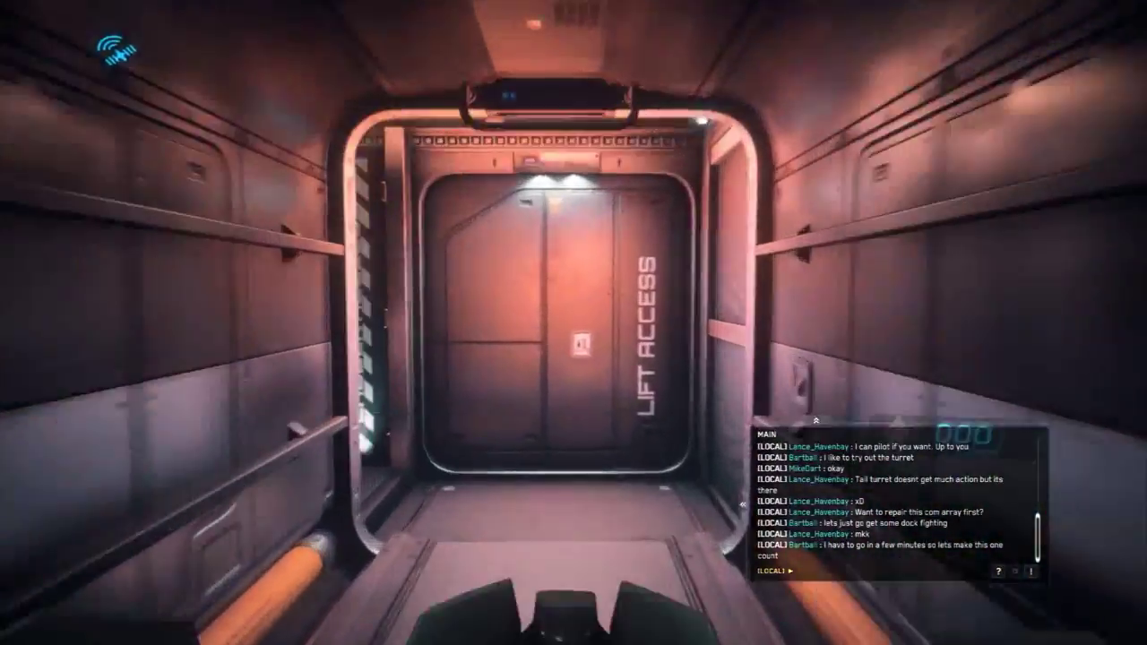
key("w")
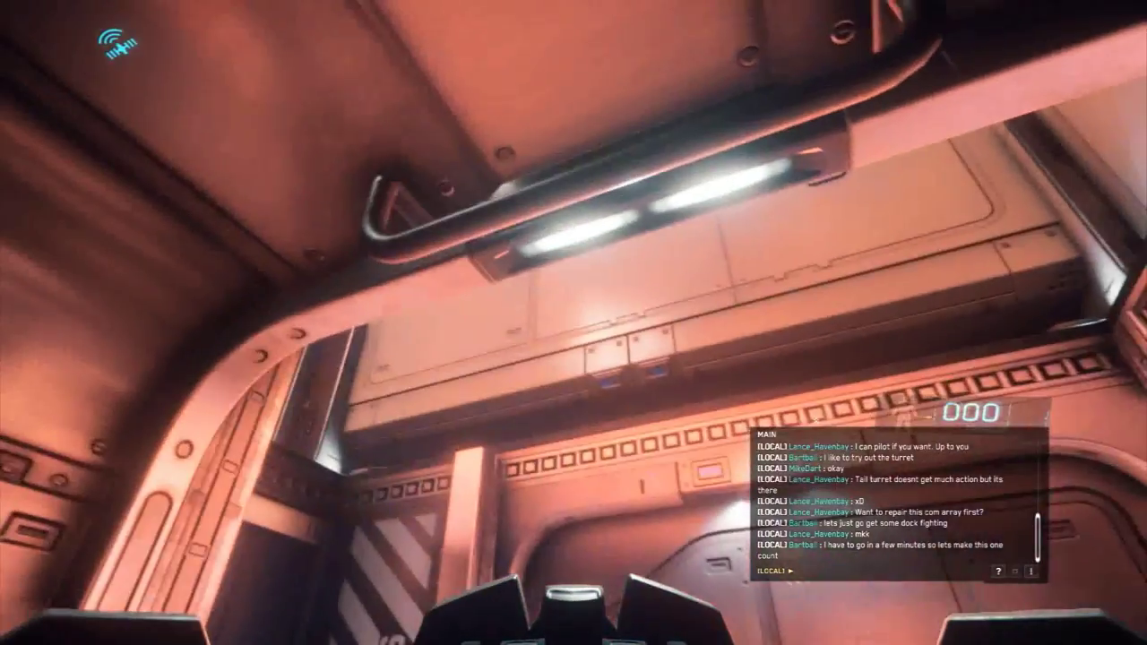
key("w")
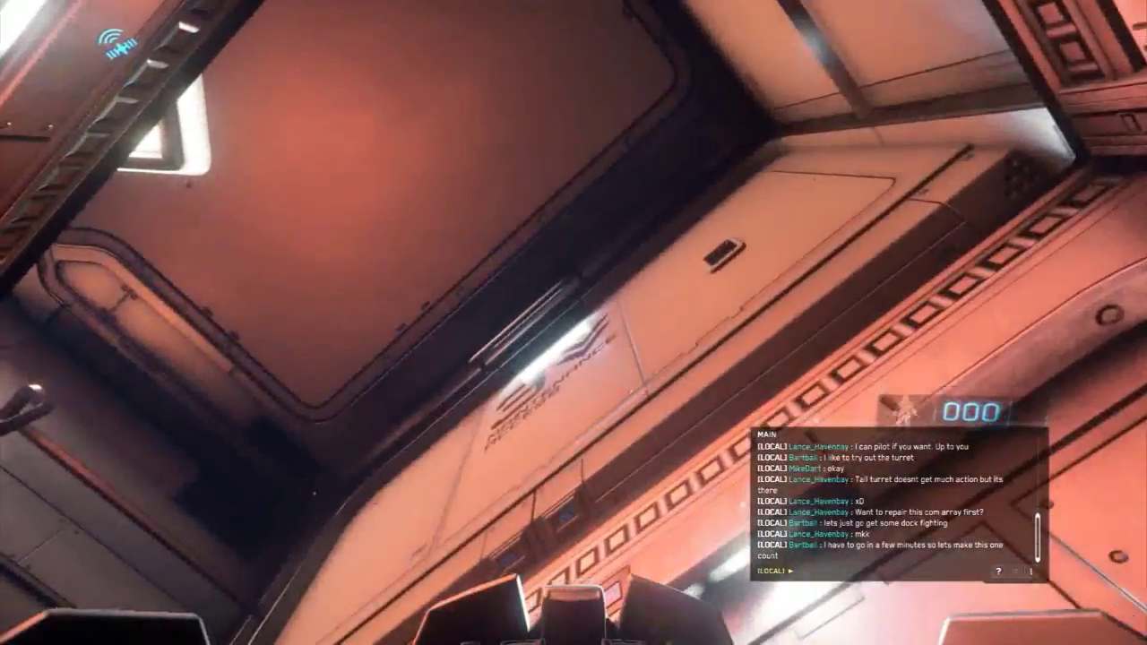
key("w")
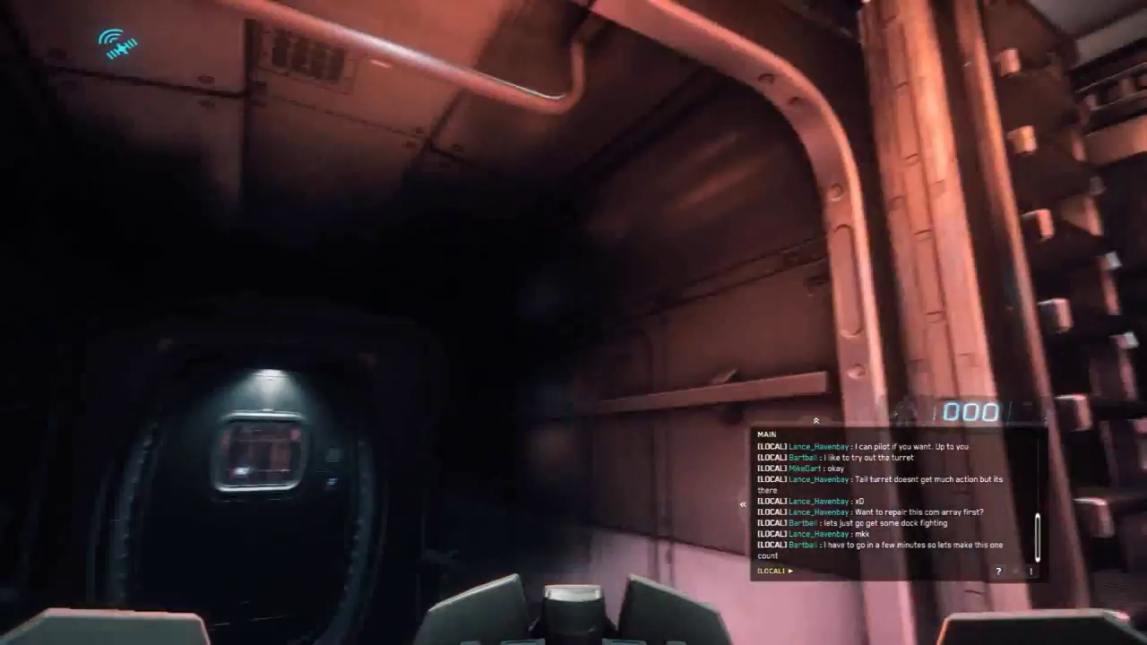
key("w")
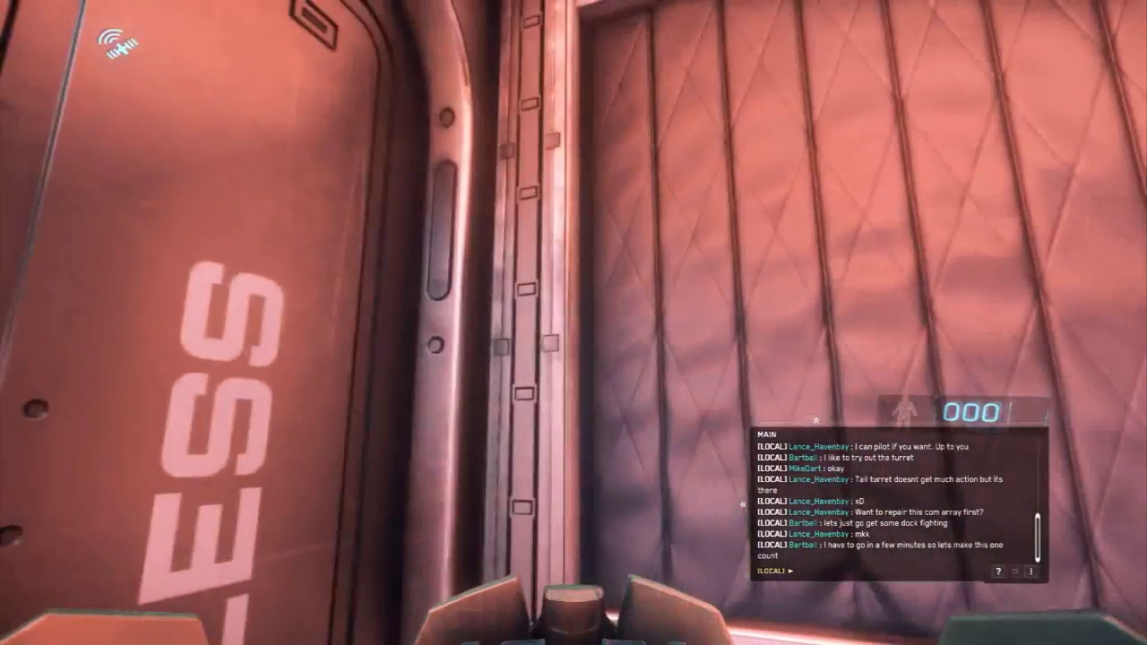
key("w")
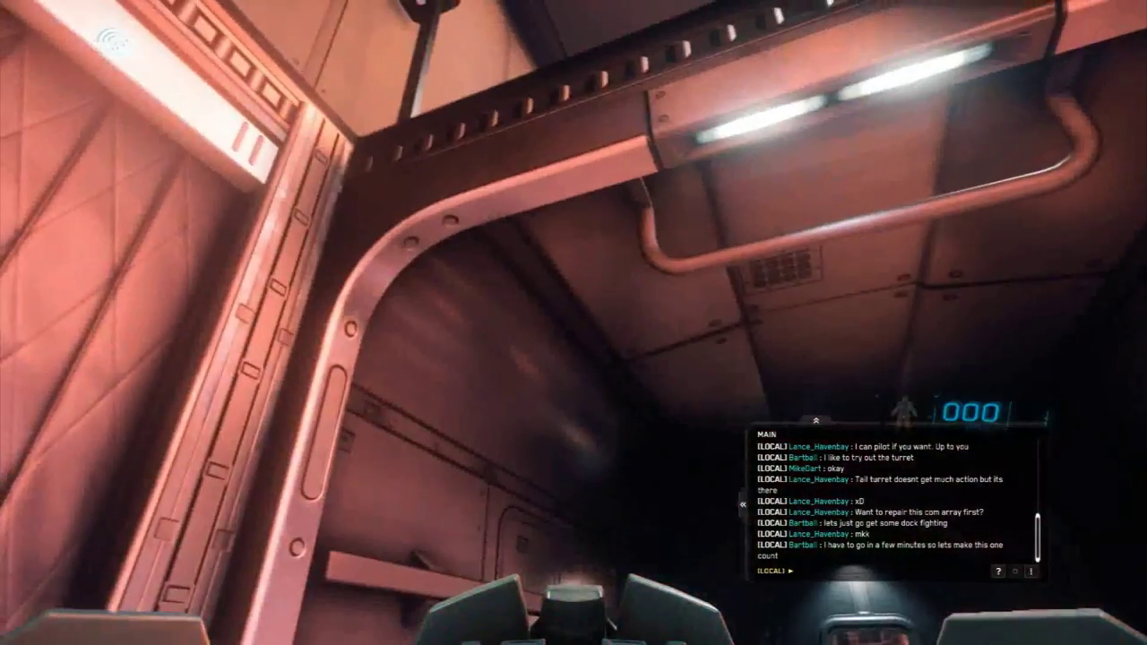
- Climb the staircase to the deck 3 maintenance access lift
key("w")
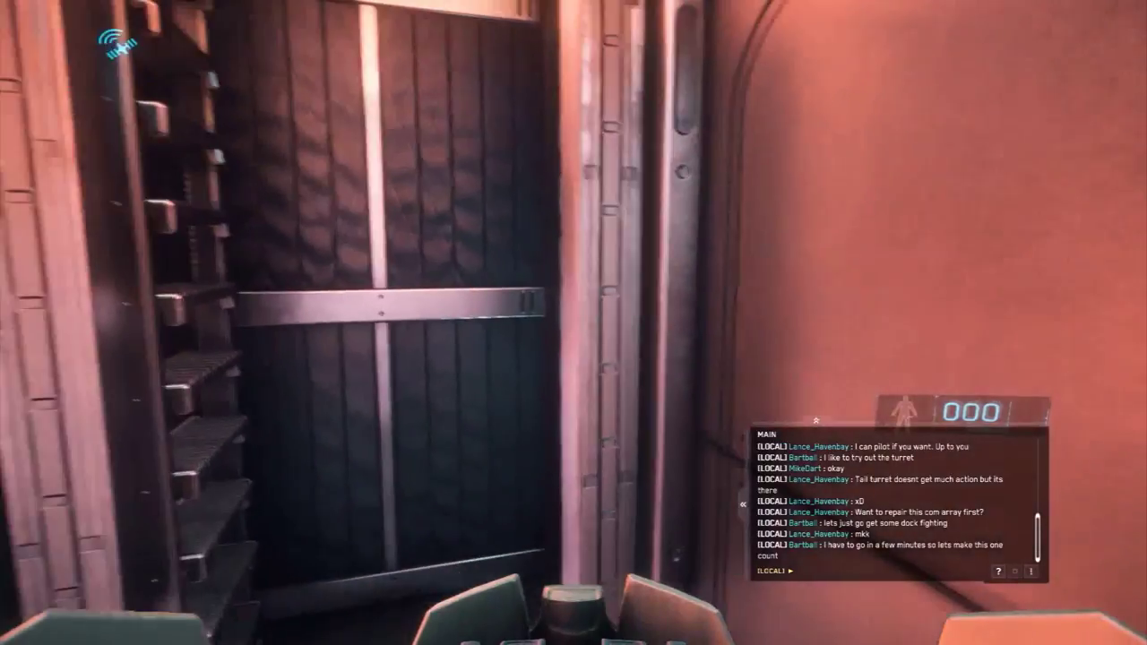
key("w")
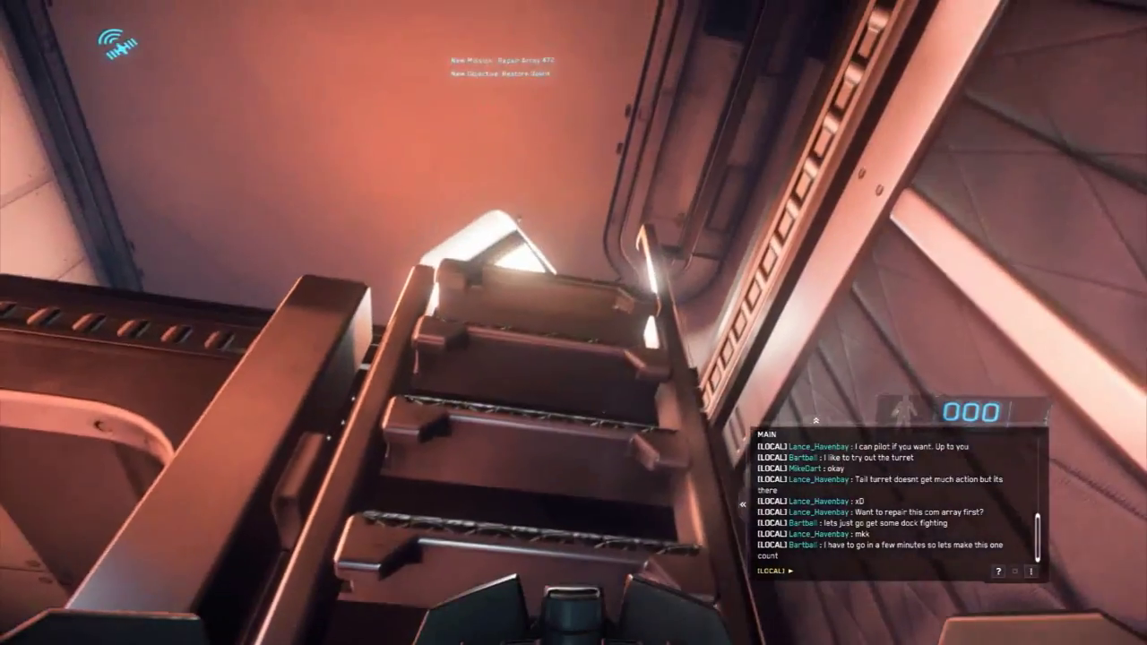
key("w")
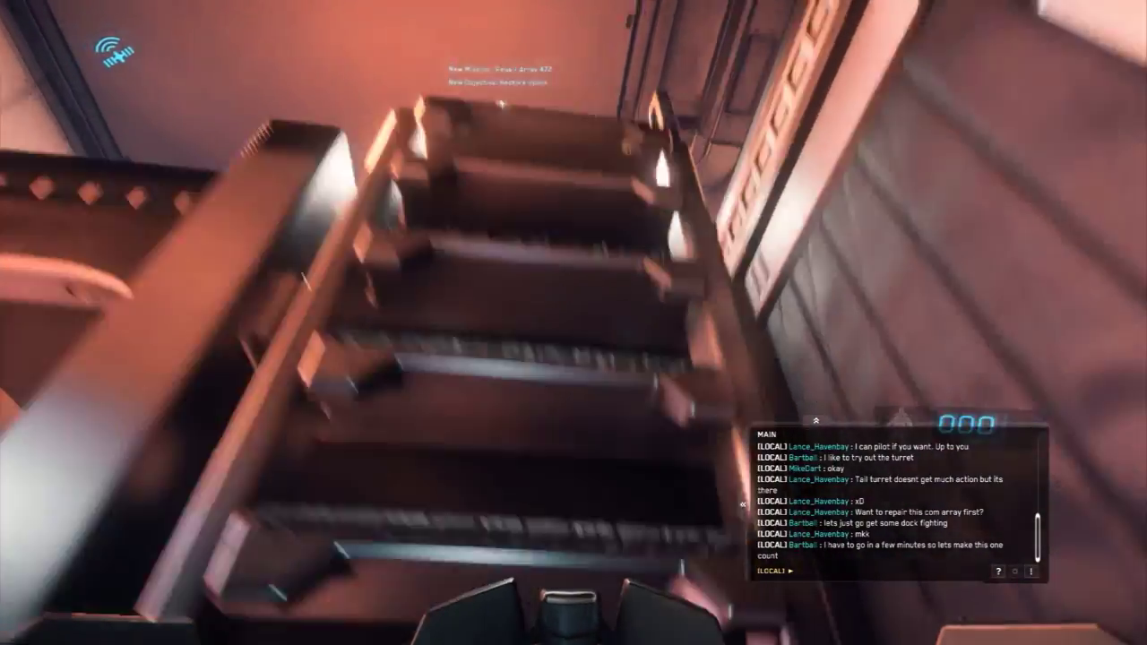
key("w")
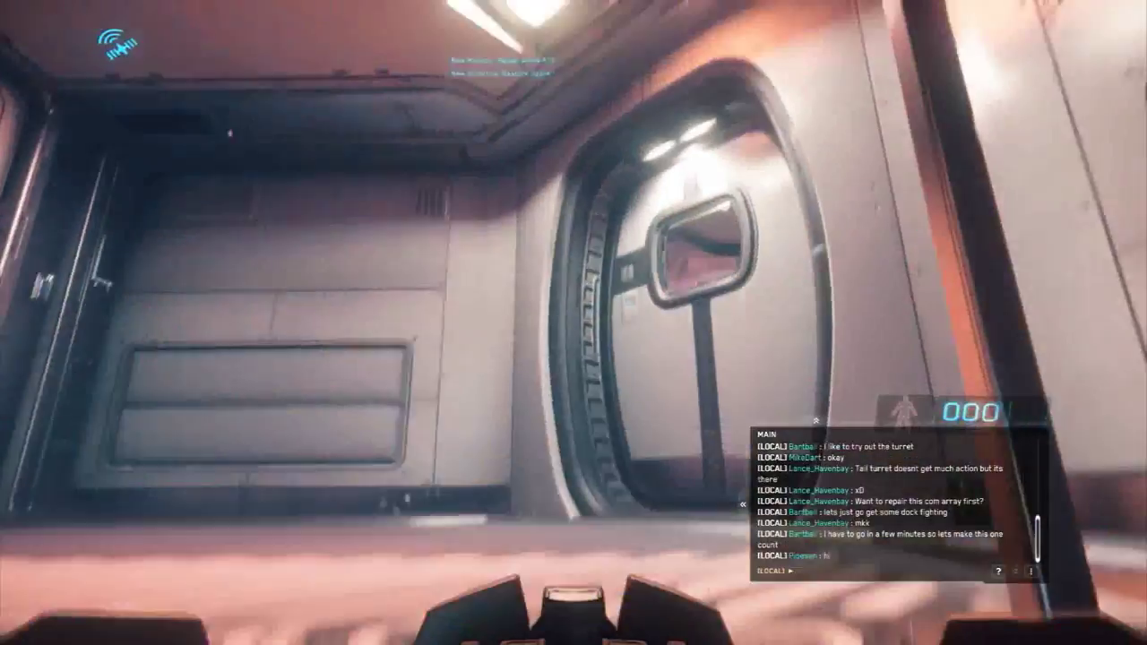
key("w")
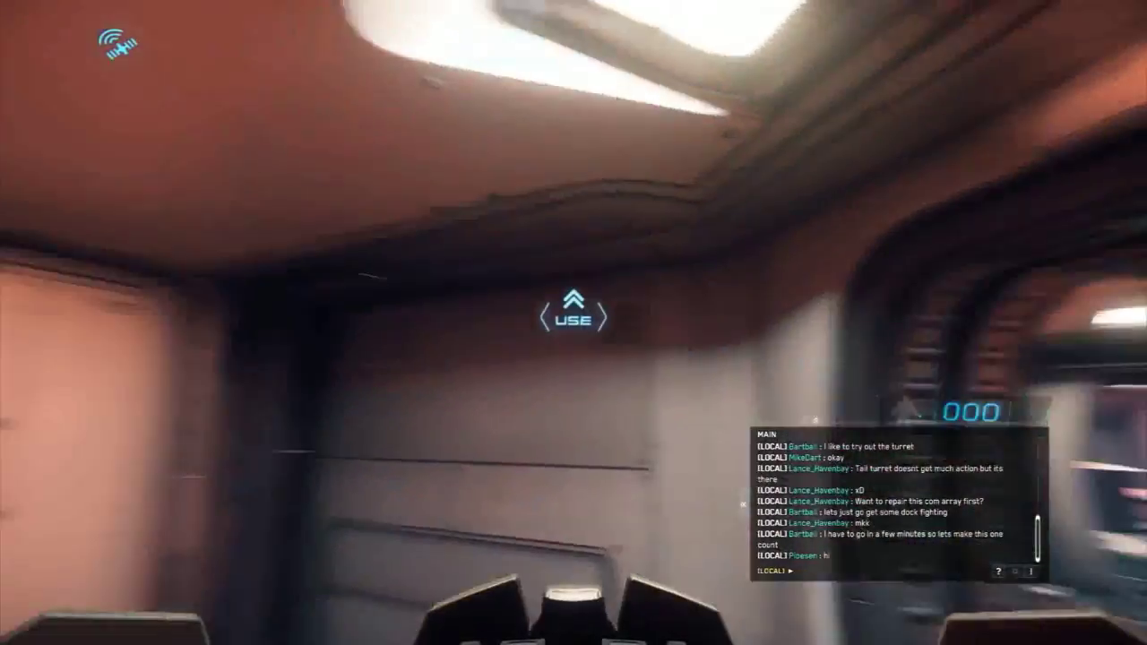
- Pass the maintenance doorway and follow the corridor to the galley window
key("w")
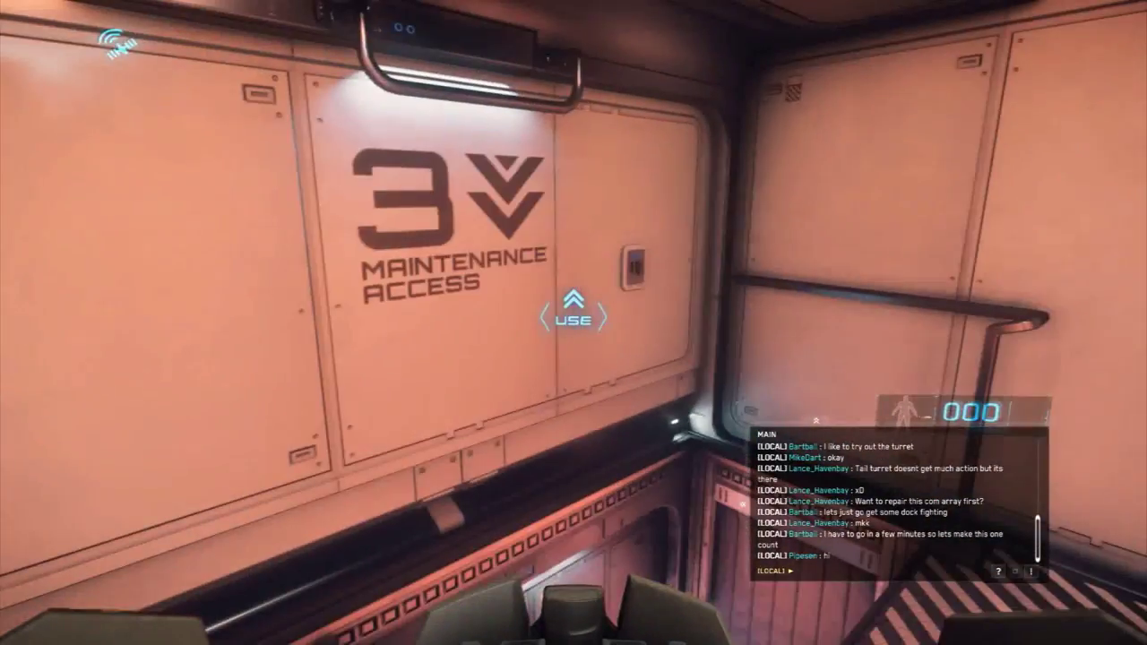
key("w")
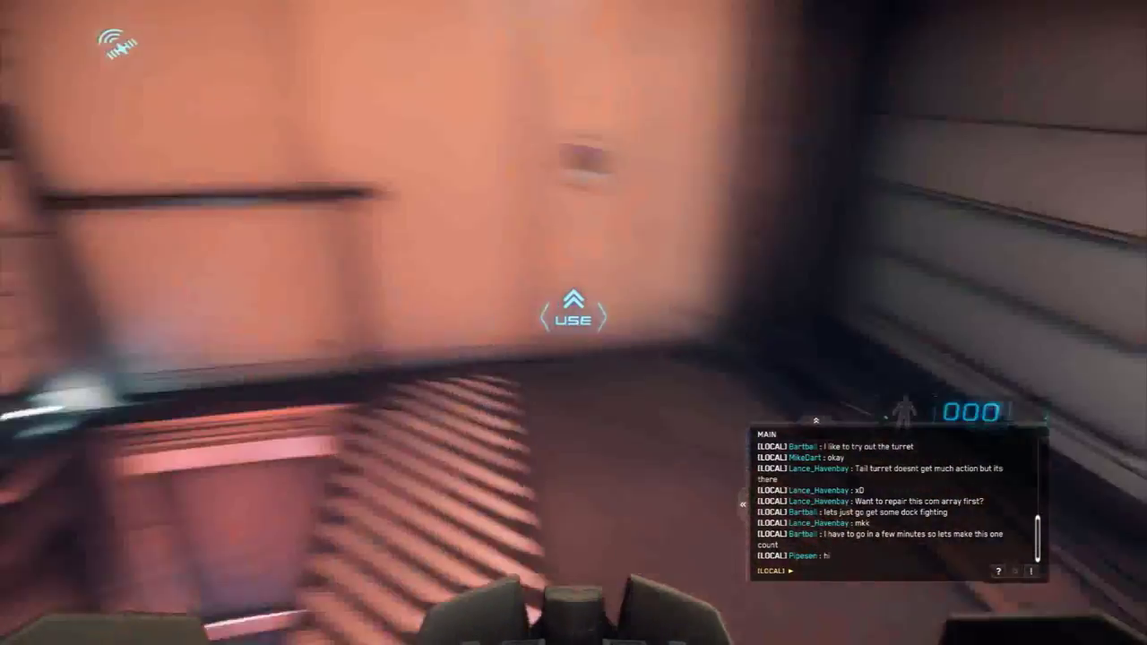
key("w")
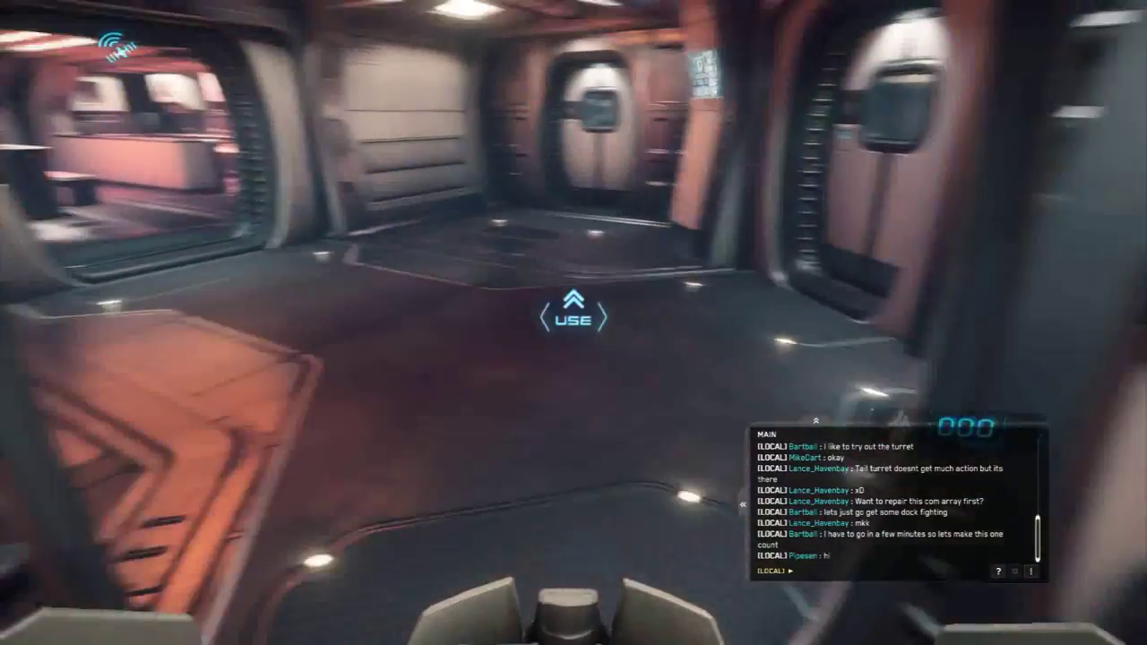
key("w")
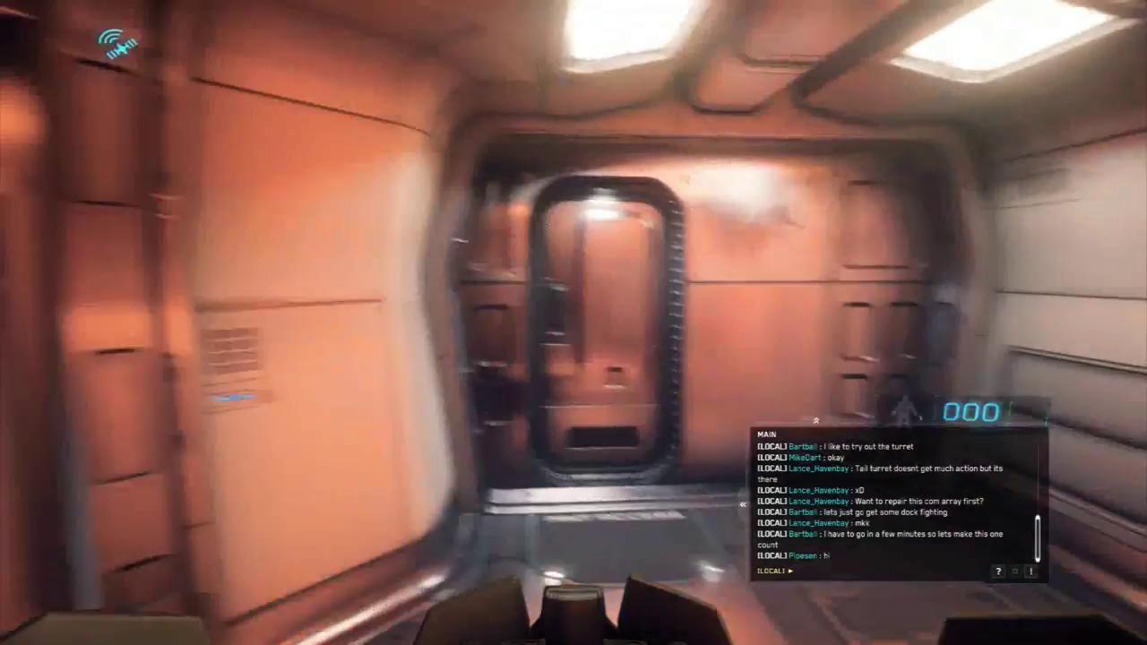
key("w")
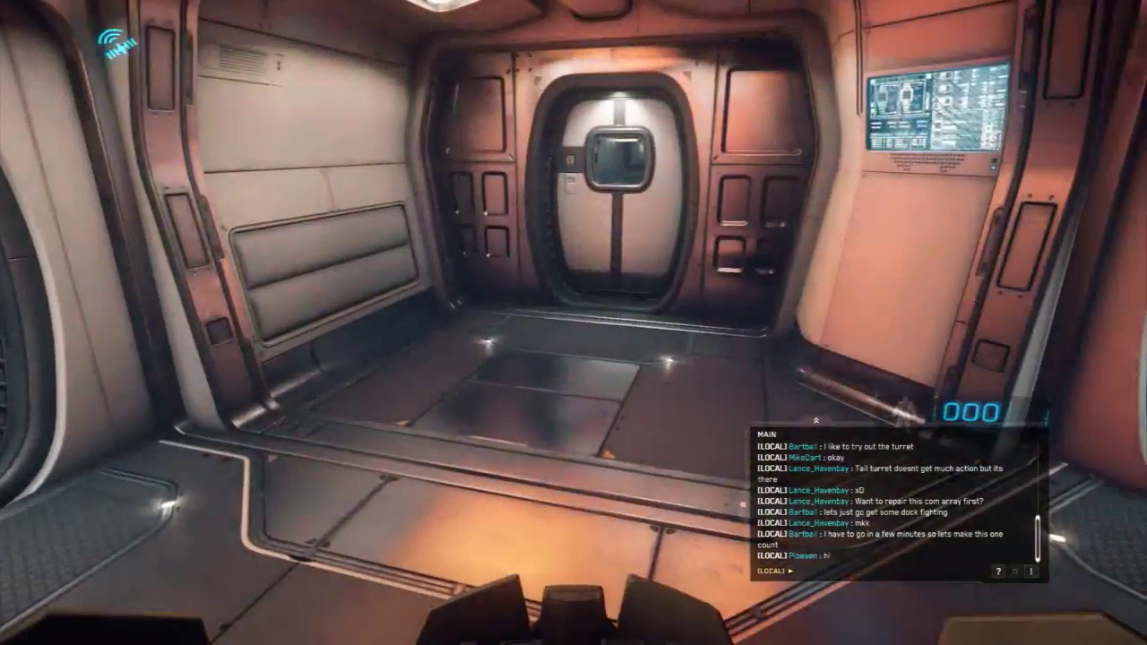
key("w")
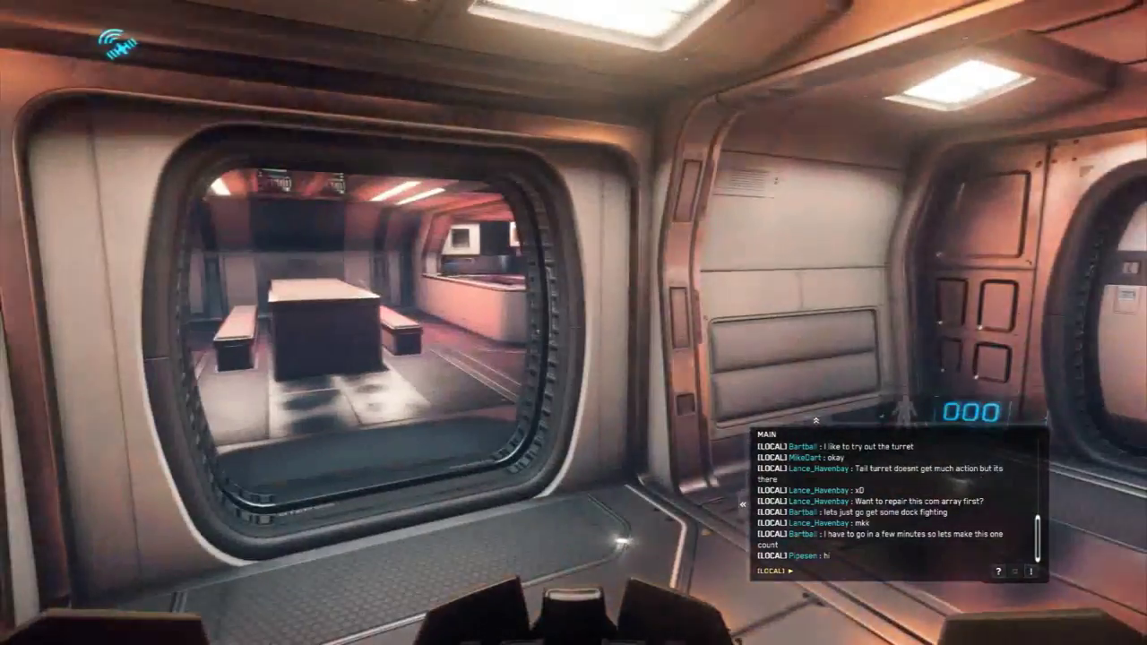
- Walk past the galley table to inspect the kitchen appliances, then return toward the corridor door
key("w")
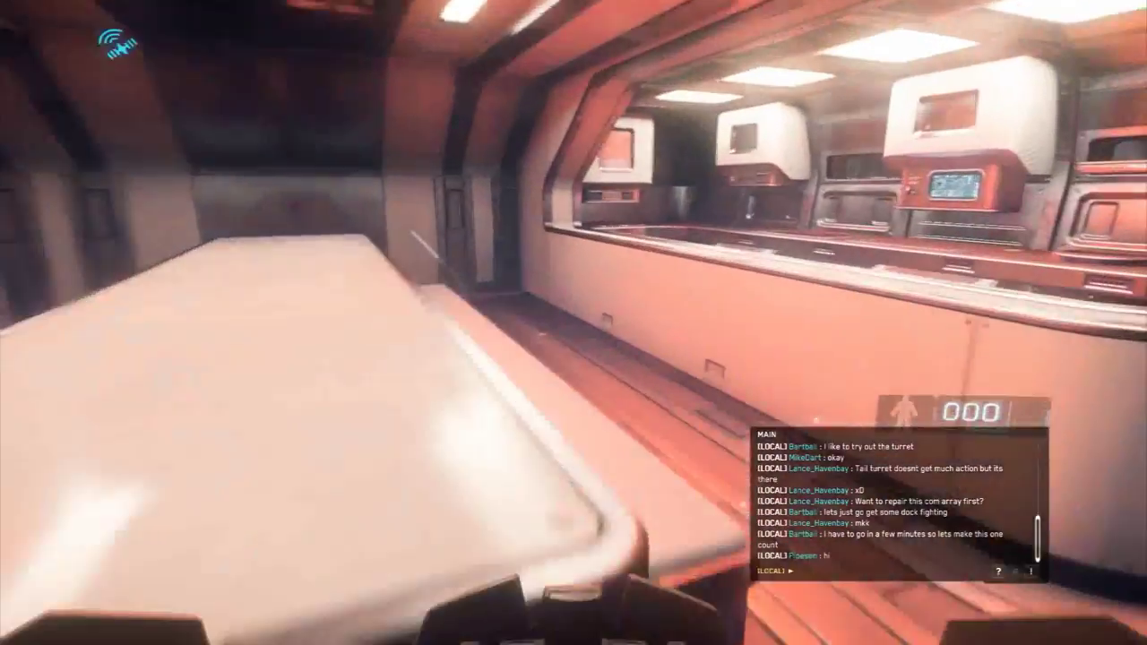
key("w")
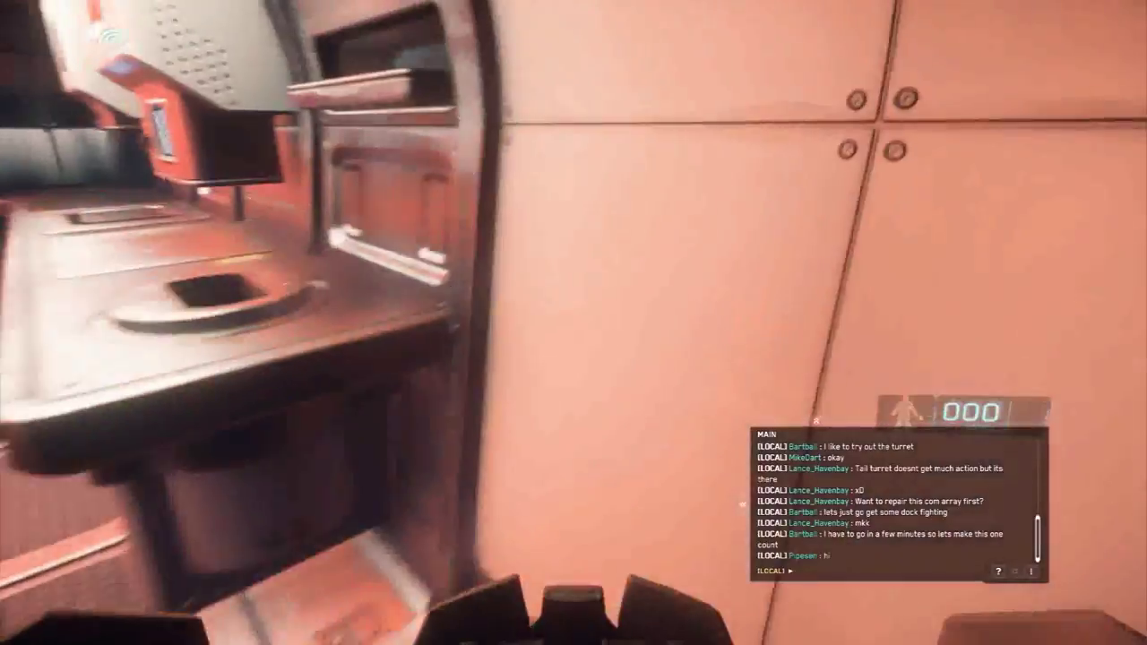
key("w")
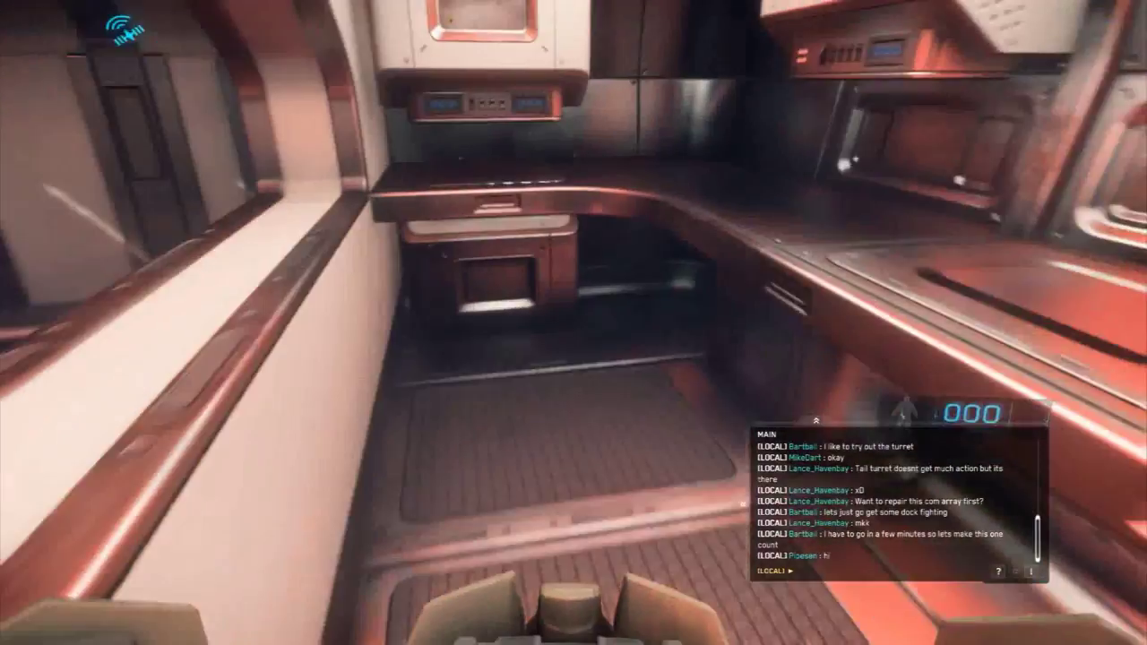
key("w")
key("w")
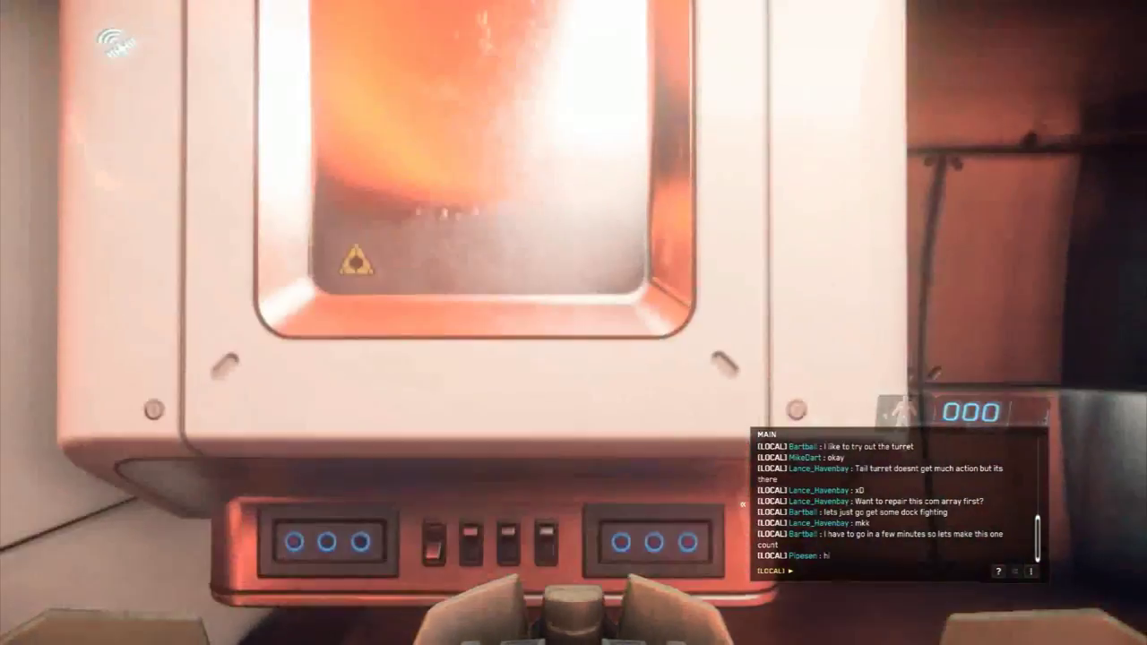
key("w")
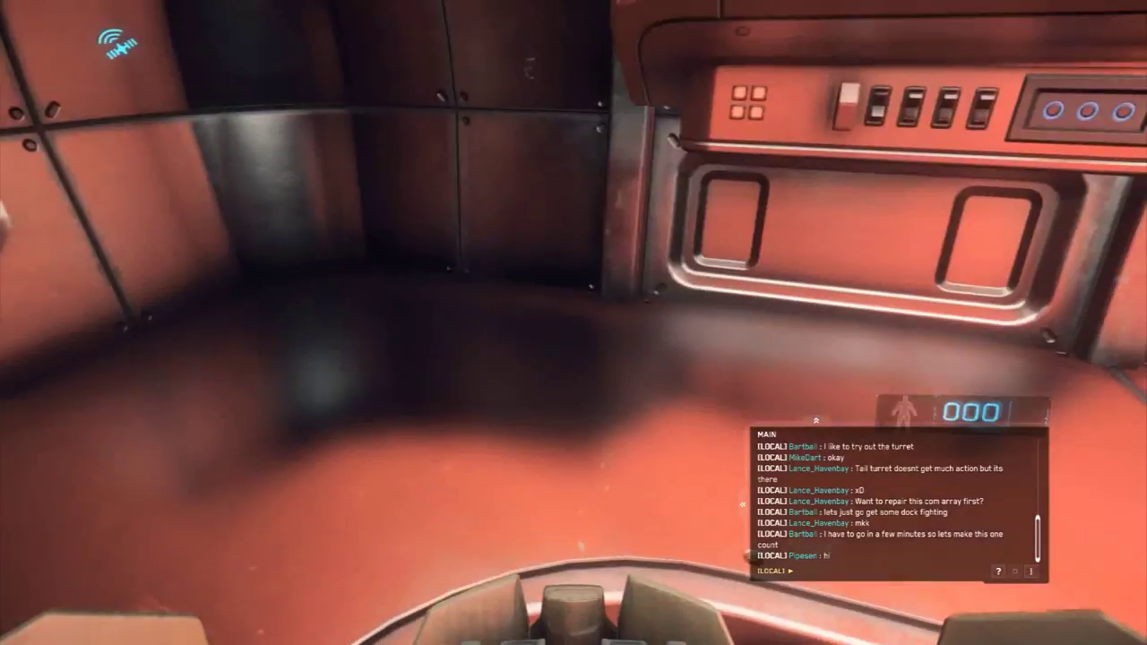
key("w")
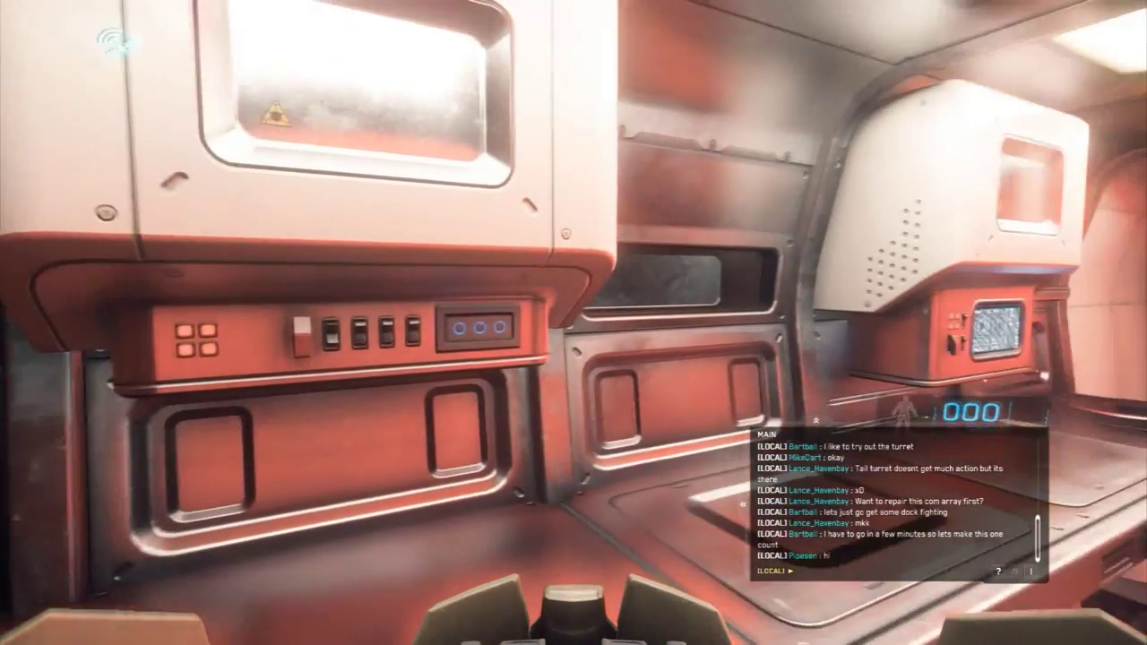
key("w")
key("w")
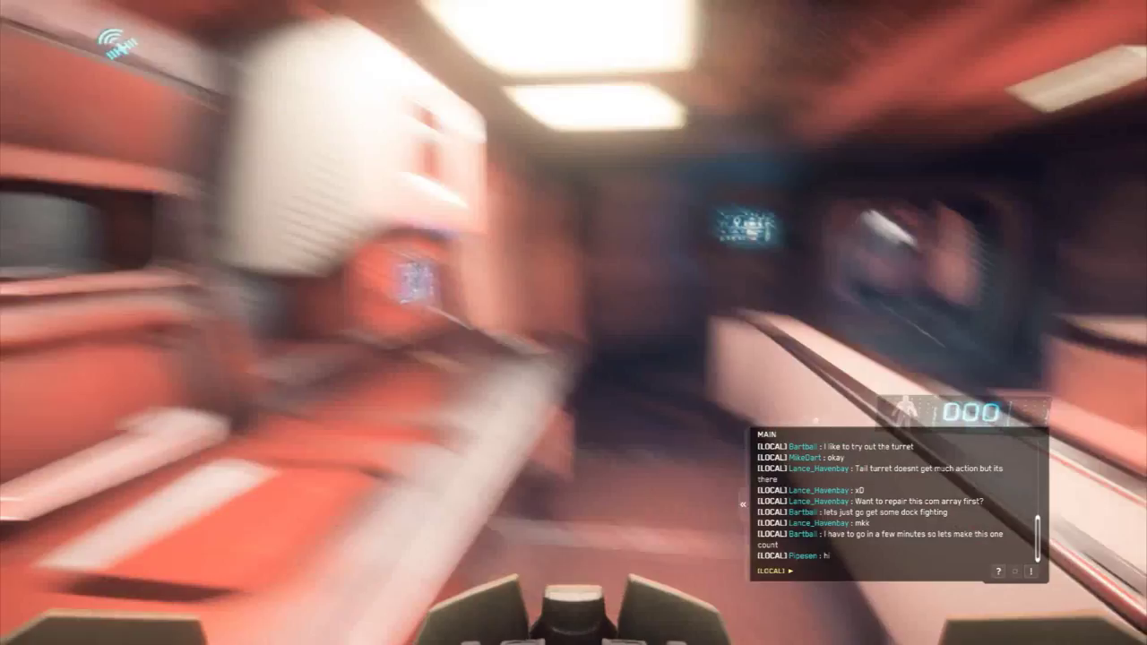
key("w")
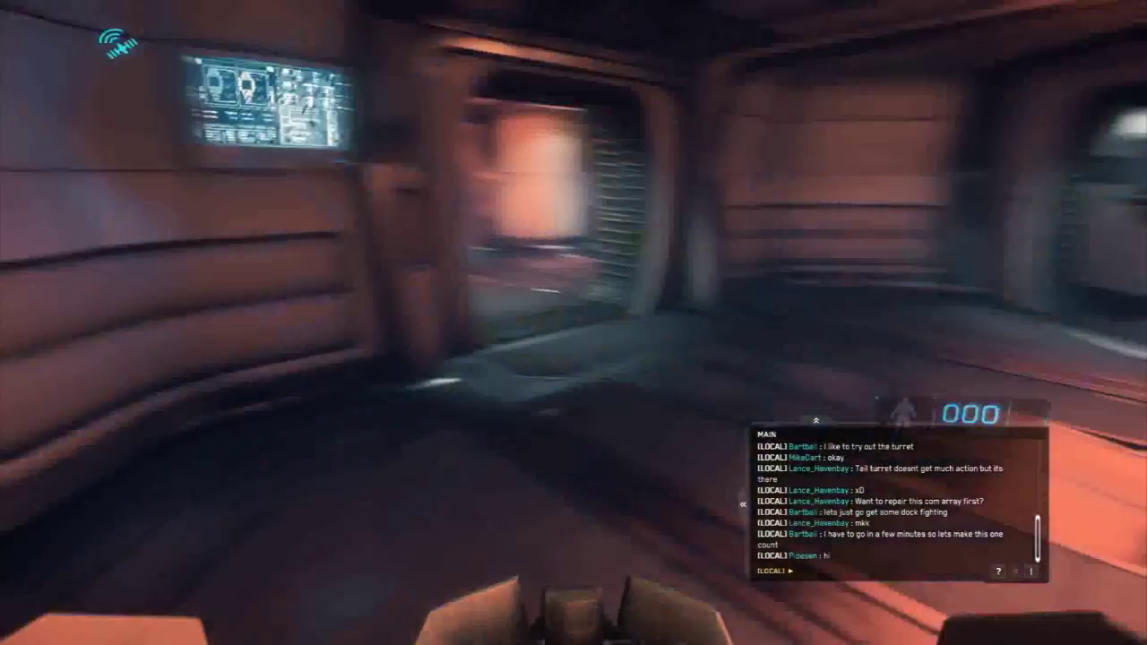
- Enter the control room and view the two MISC screens until error 30000 disconnects
key("w")
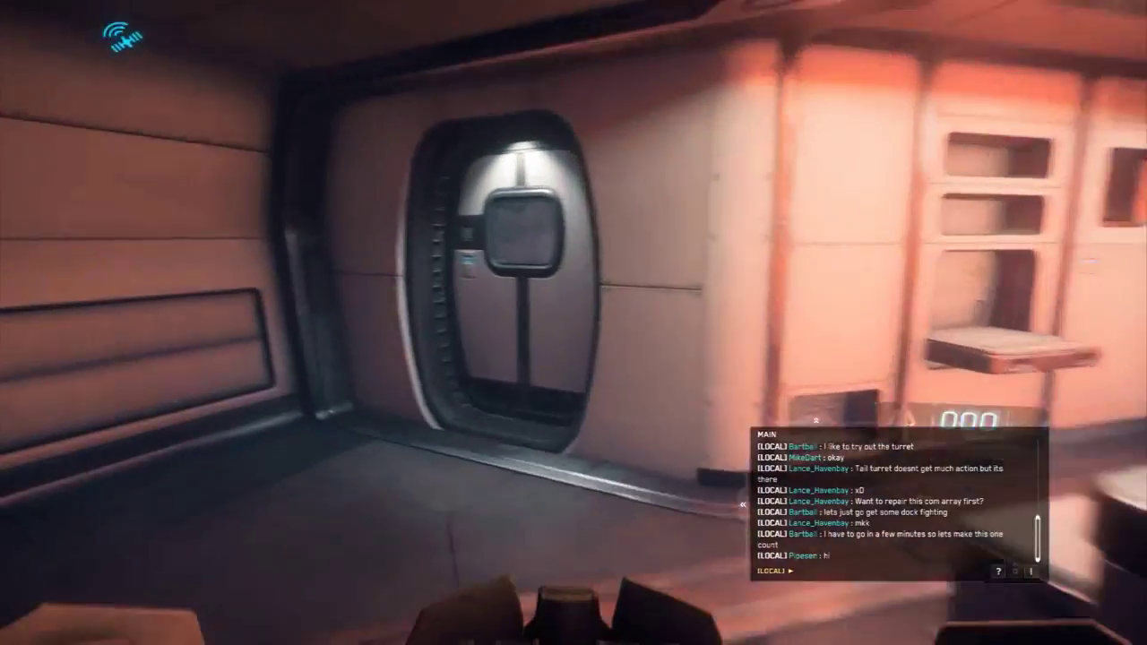
key("w")
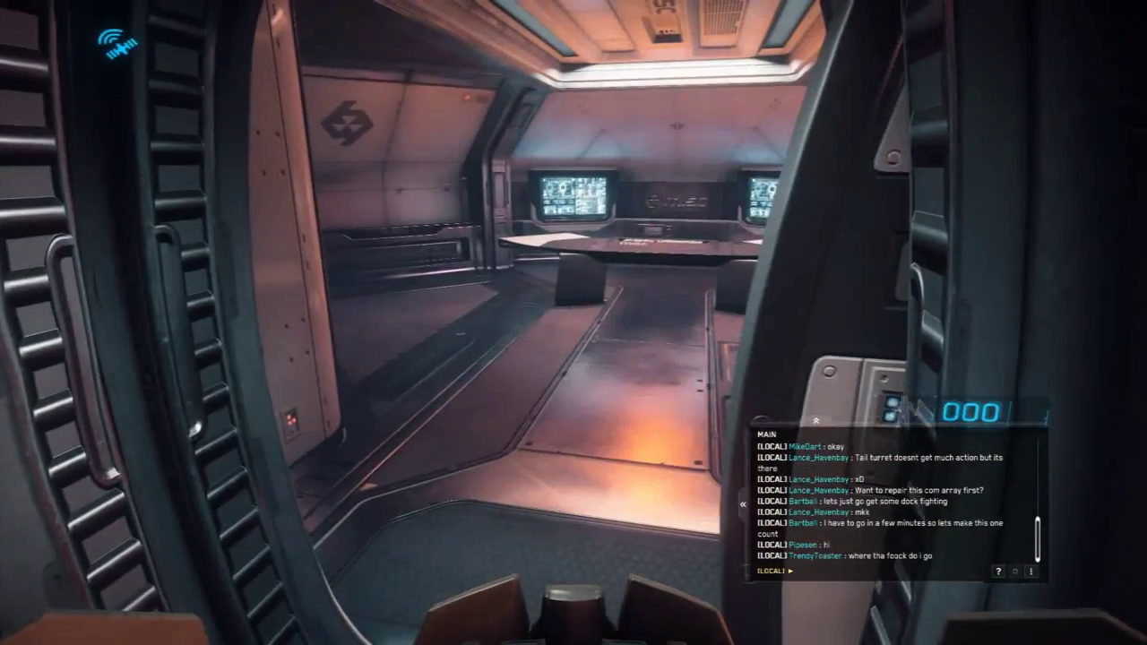
key("w")
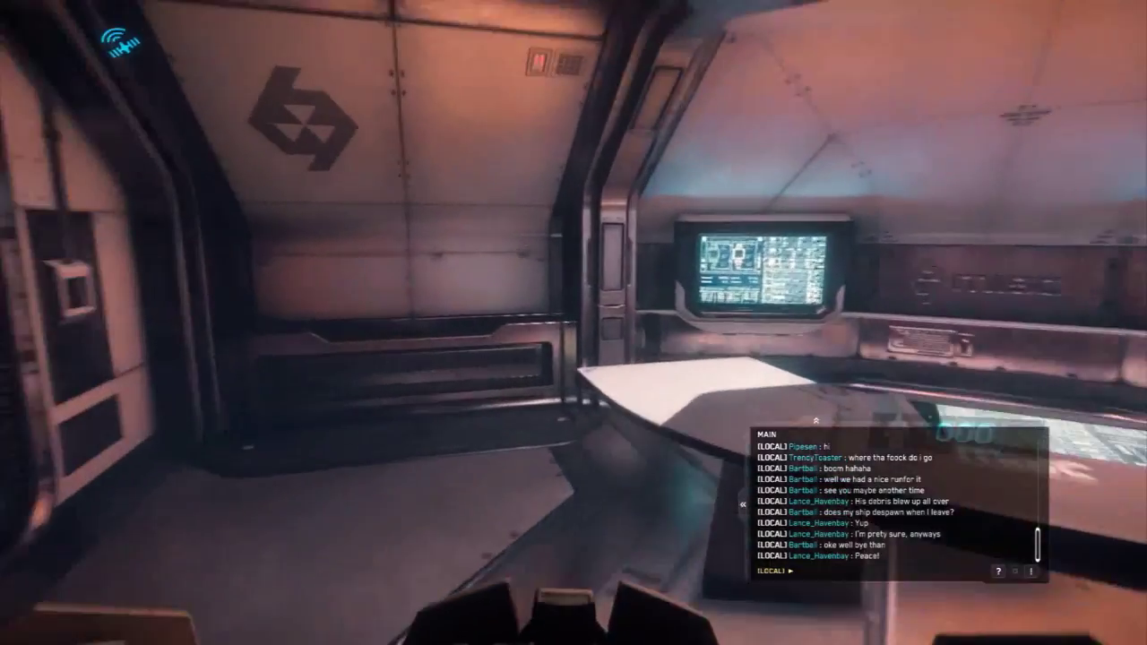
key("w")
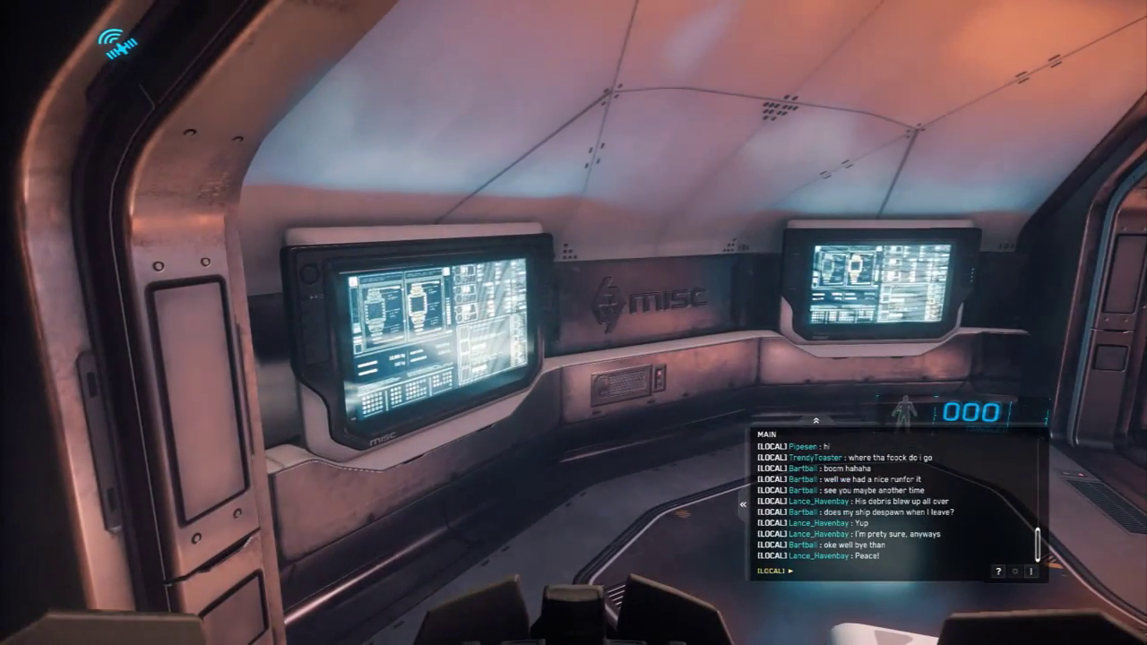
key("d")
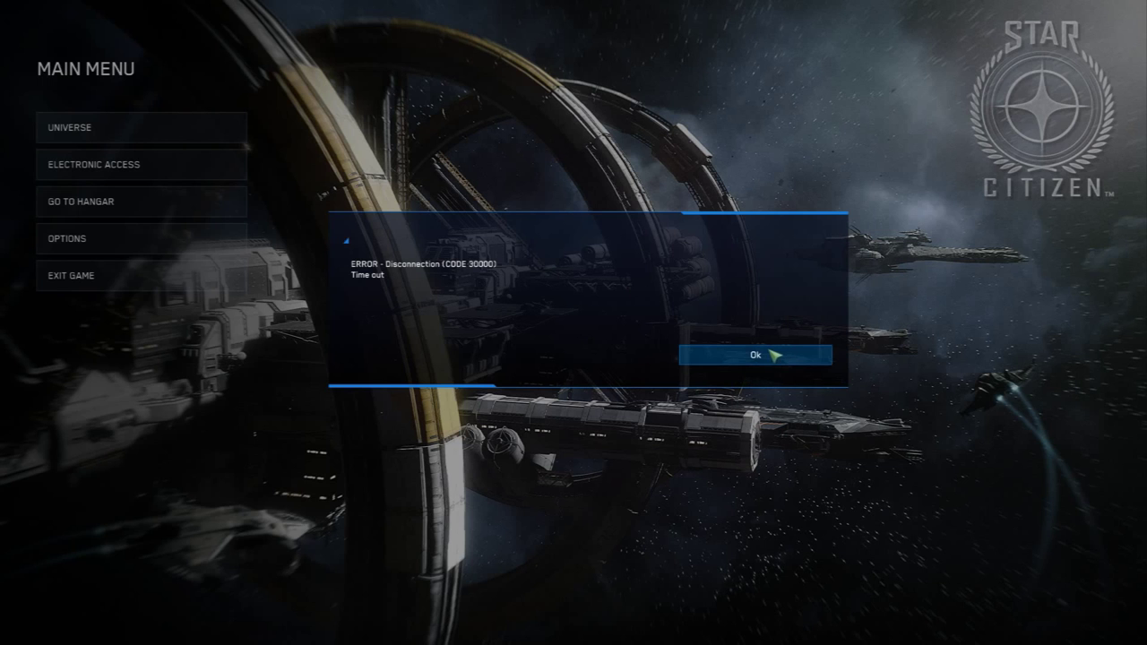
- Acknowledge the disconnection error with Ok to return to the main menu
left_click(734, 355)
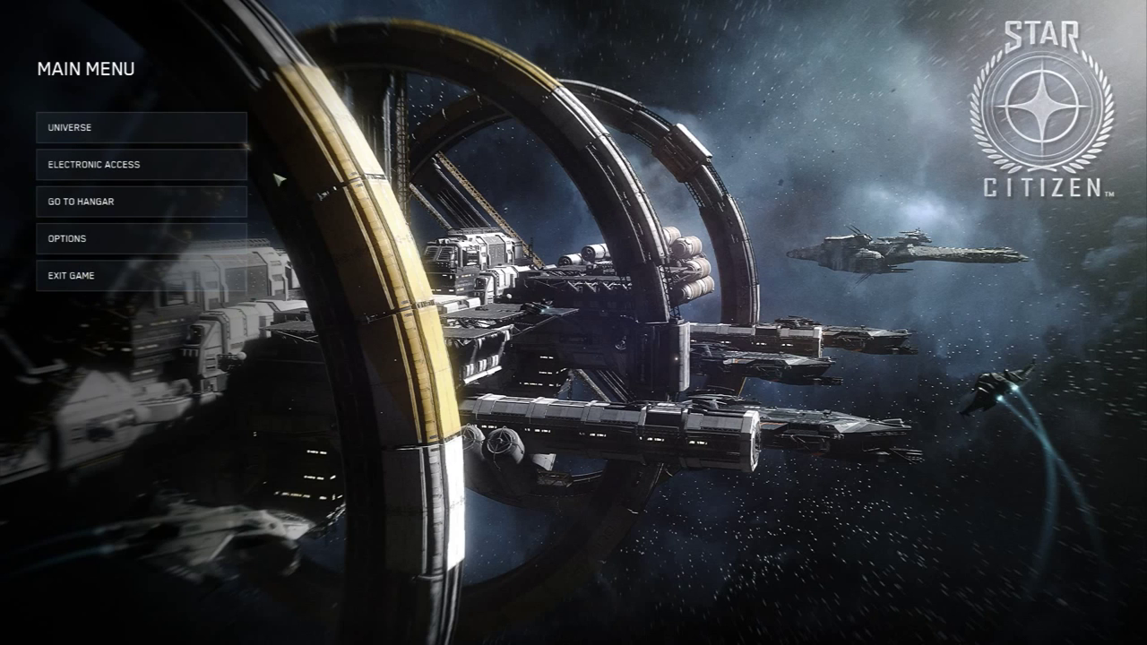
- Go to Universe from the main menu and choose the Crusader location
left_click(143, 127)
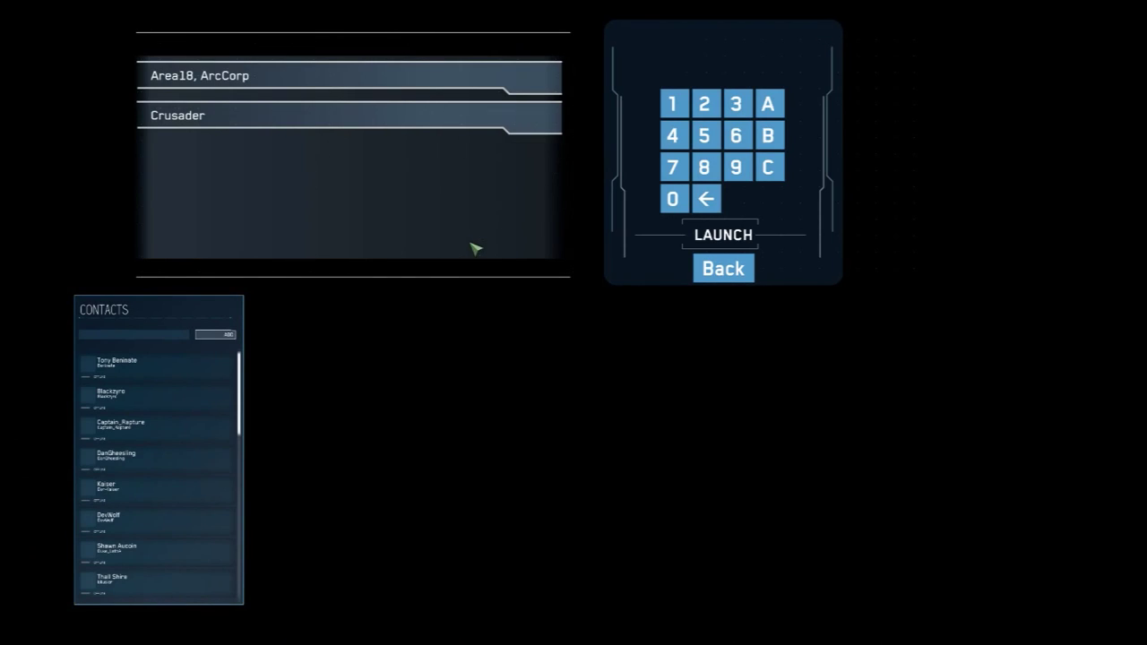
left_click(314, 125)
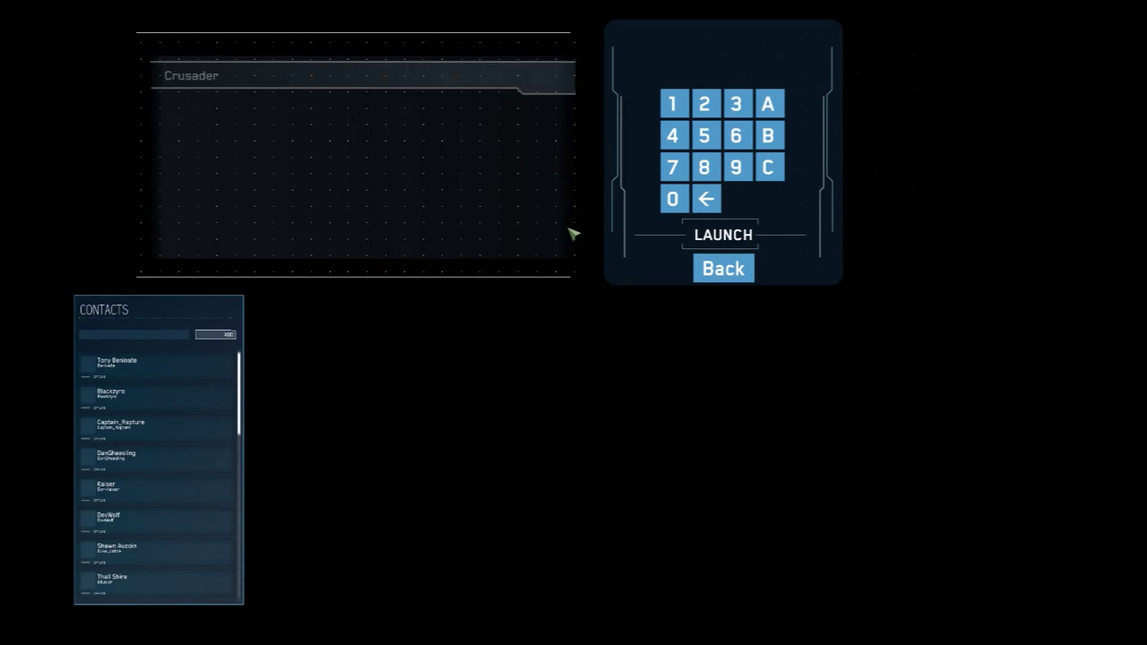